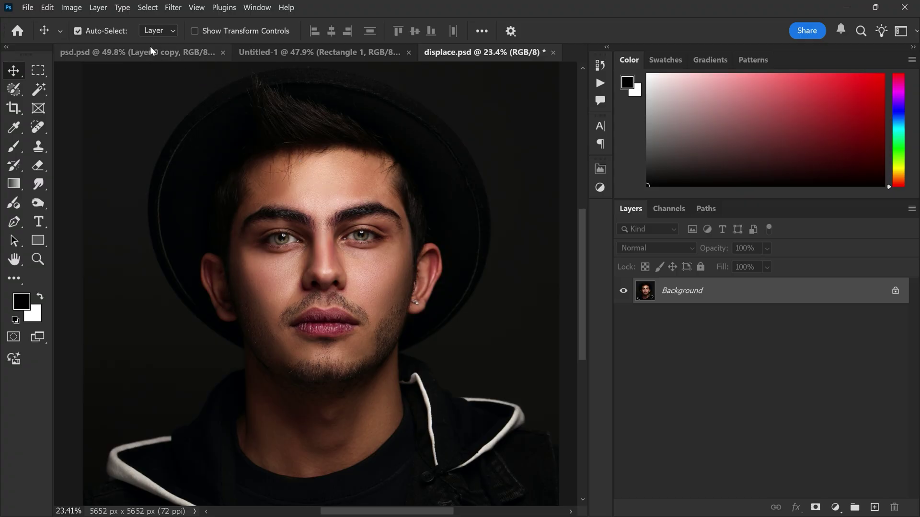
Step: Desaturate the portrait, then apply a Gaussian blur with radius 29.1
left_click(72, 7)
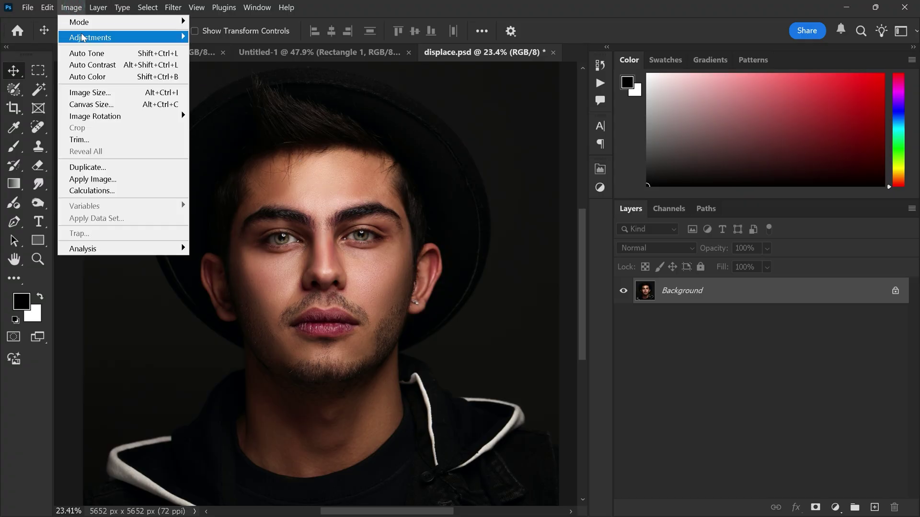
mouse_move(90, 38)
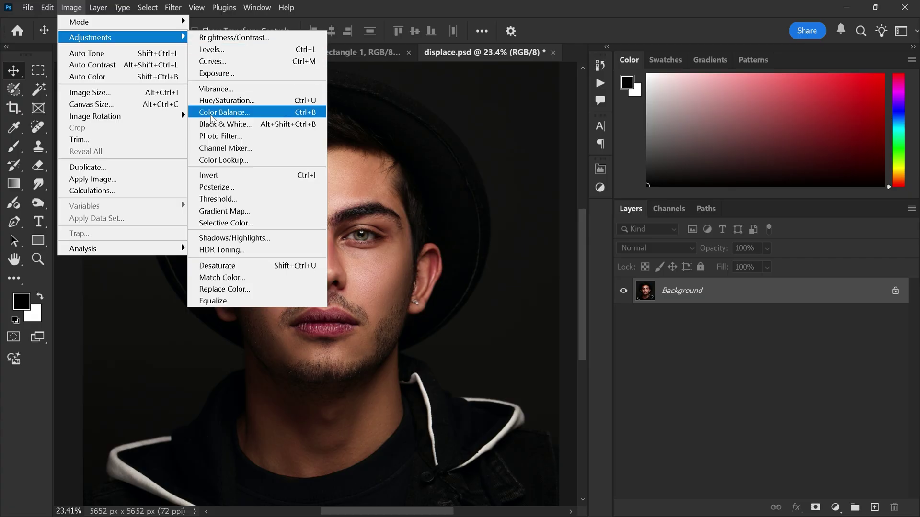
left_click(227, 268)
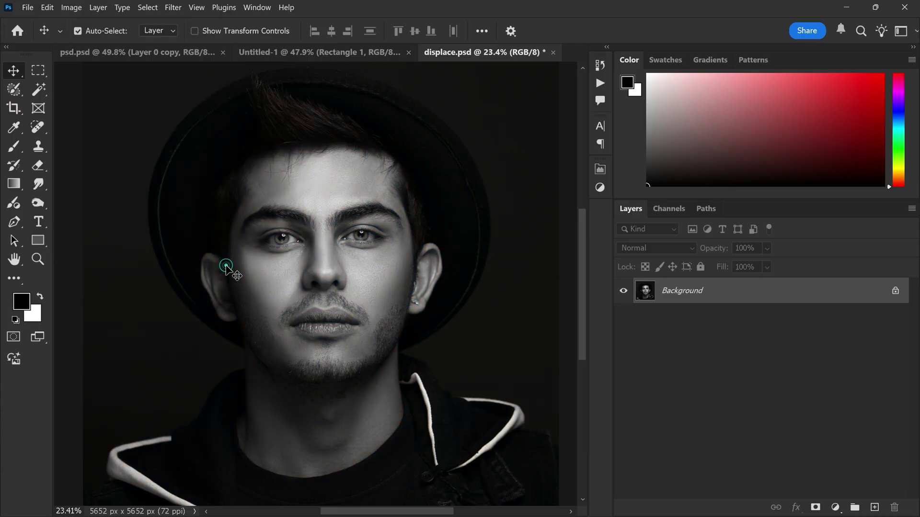
left_click(173, 7)
mouse_move(180, 155)
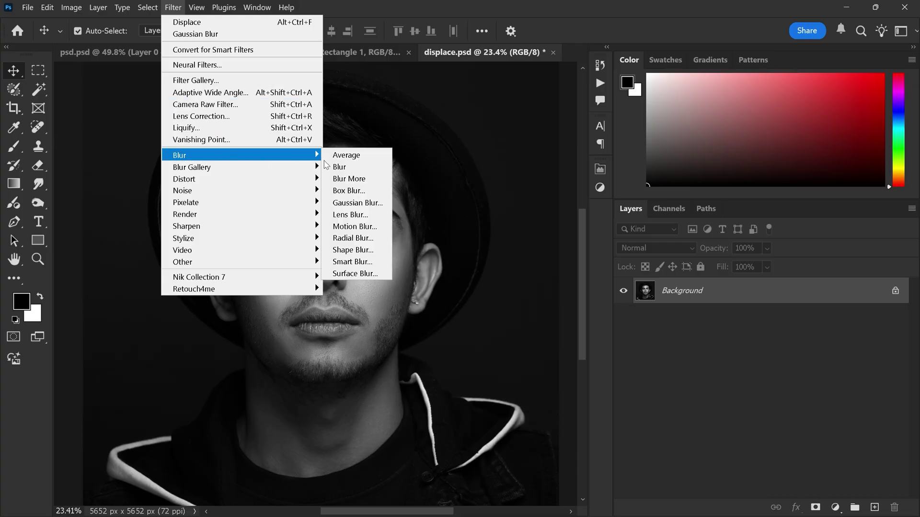
left_click(358, 203)
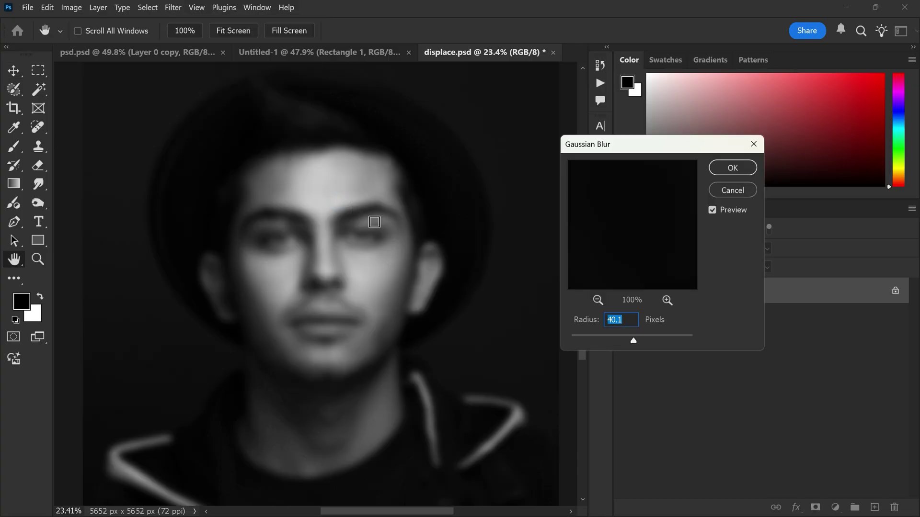
left_click_drag(633, 341, 628, 341)
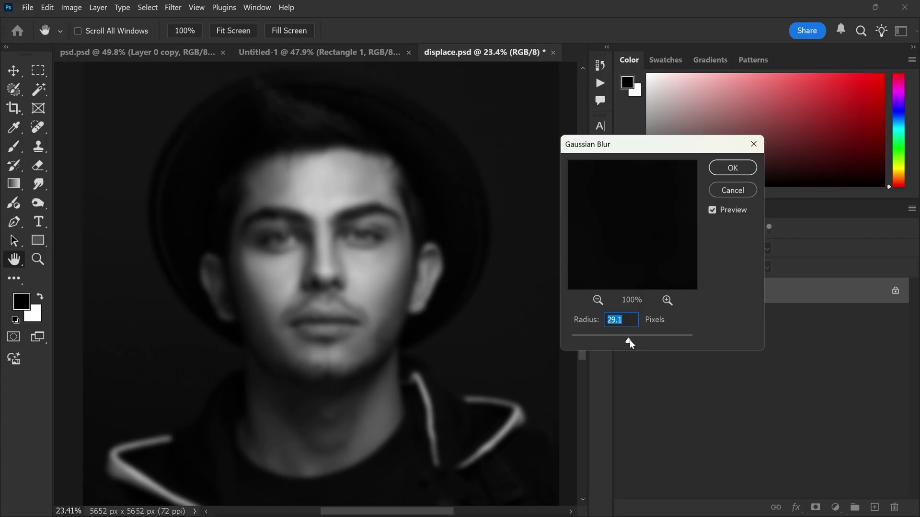
left_click(734, 168)
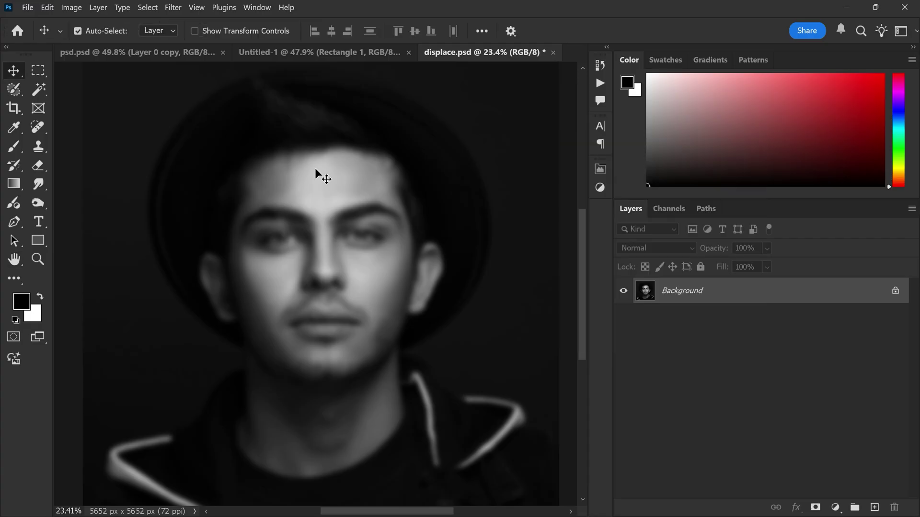
Step: Save the blurred grayscale image as displace.psd, then undo back to the sharp colour original
left_click(28, 8)
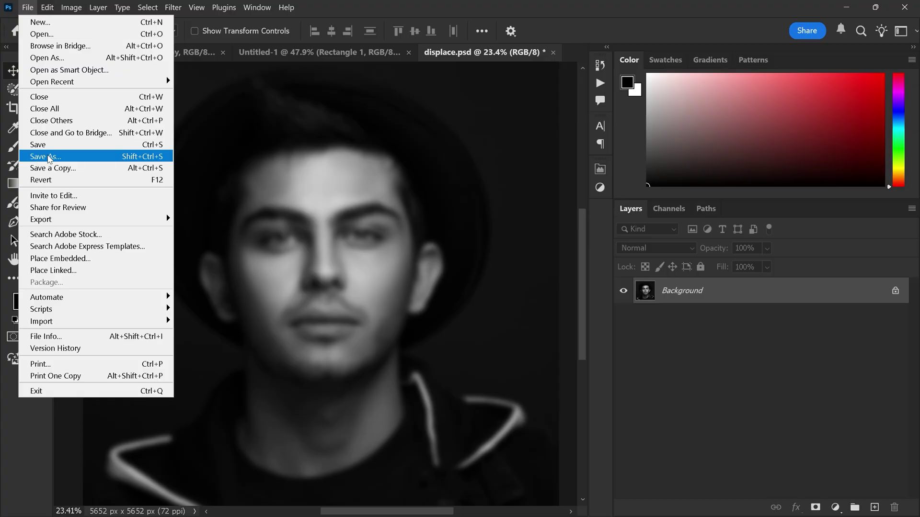
left_click(47, 157)
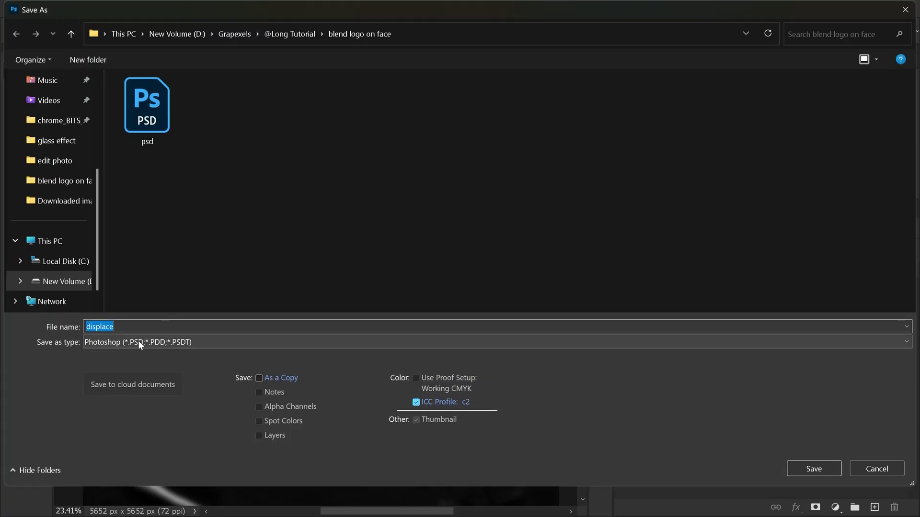
left_click(138, 343)
left_click(166, 59)
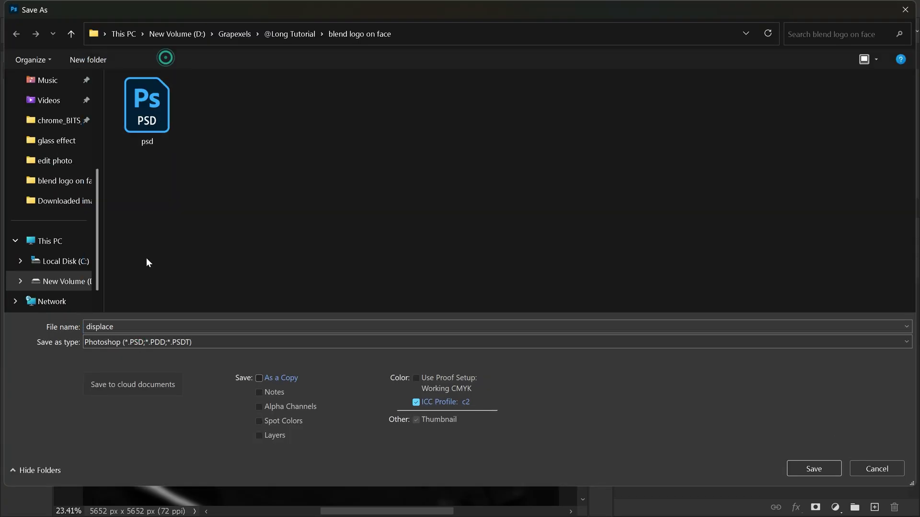
left_click(139, 326)
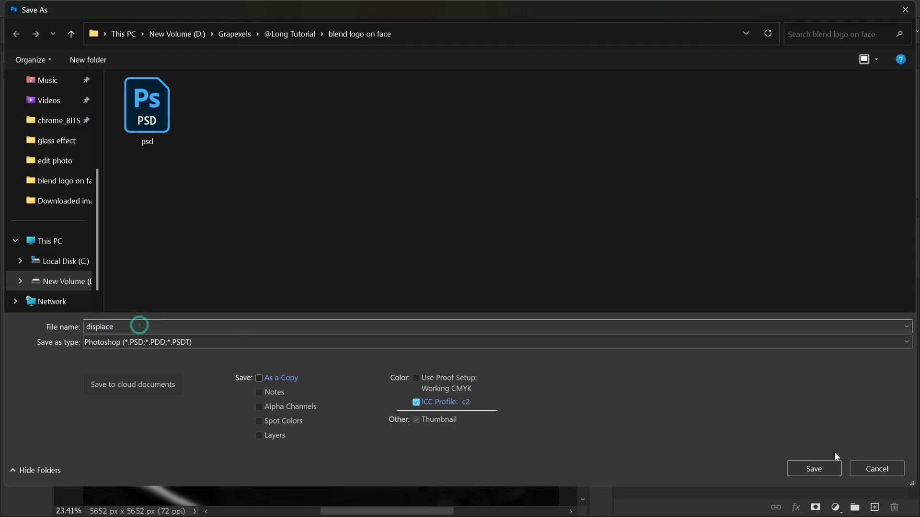
left_click(813, 468)
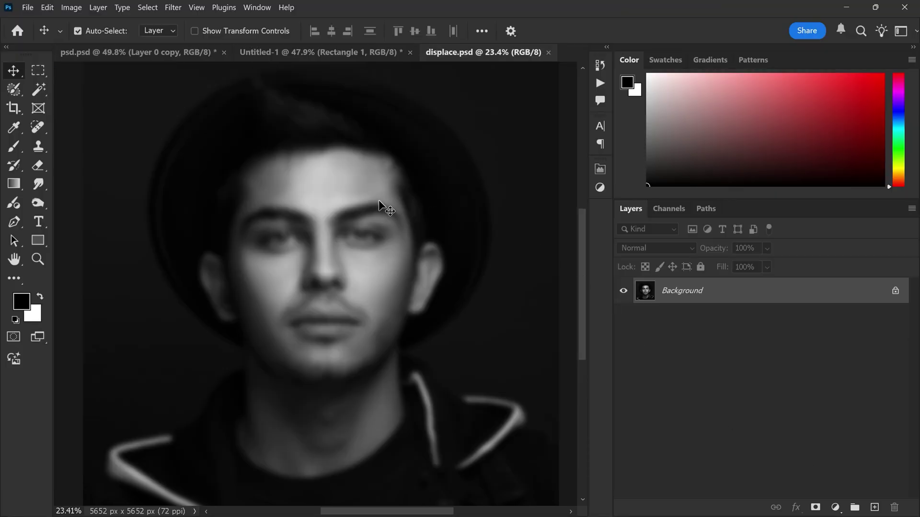
key("ctrl+z")
key("ctrl+z")
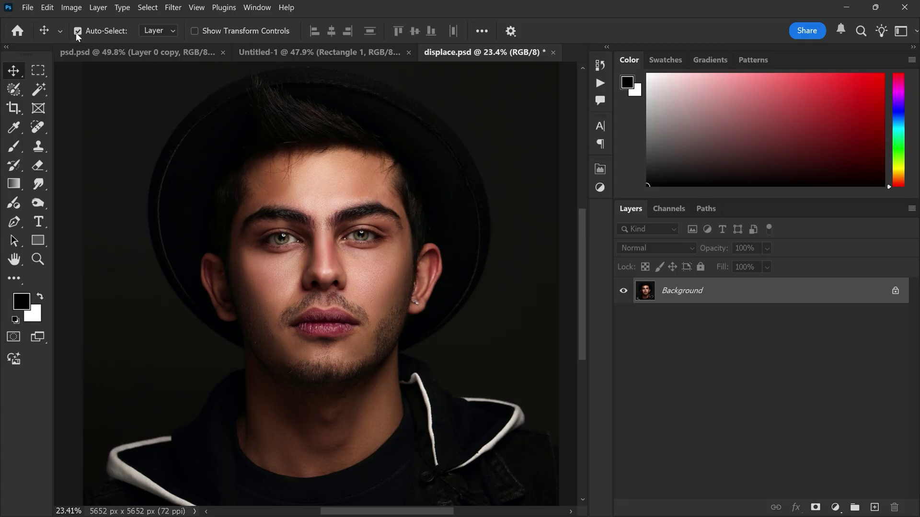
Step: Place the imagepng logo file as an embedded layer on the portrait
left_click(27, 7)
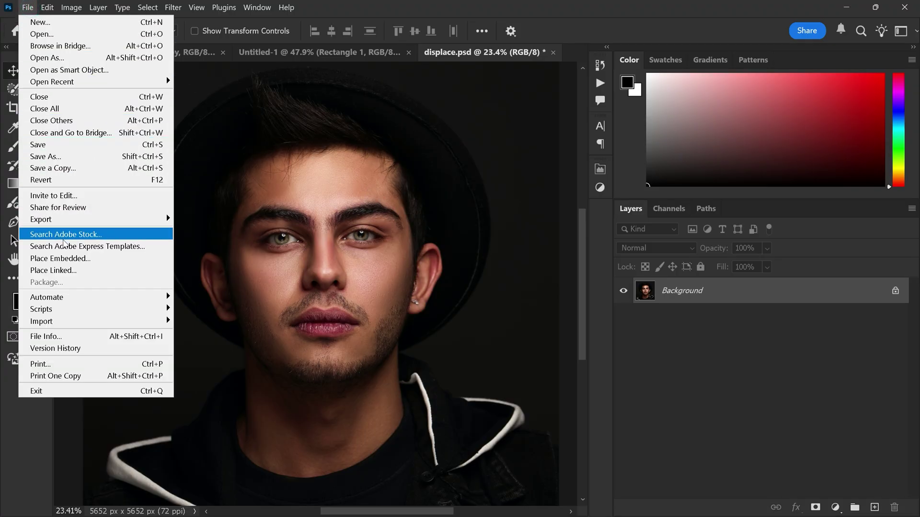
left_click(68, 259)
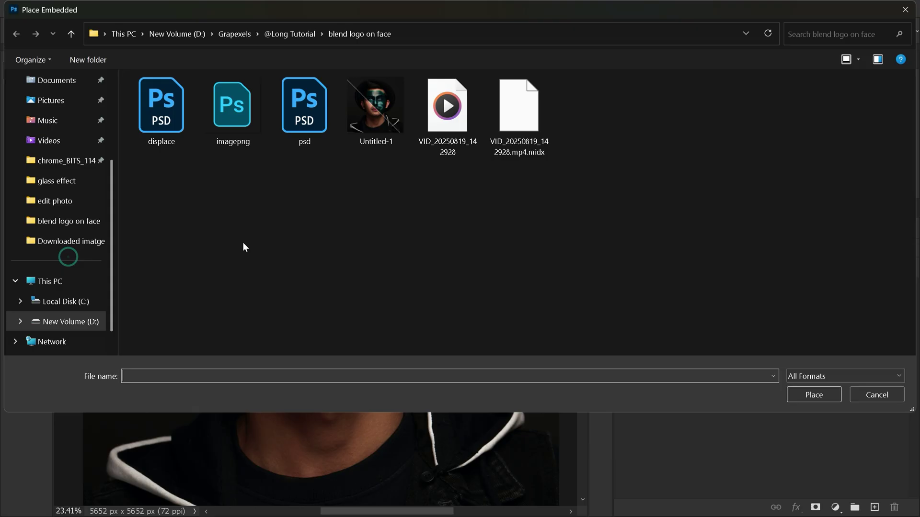
left_click(230, 120)
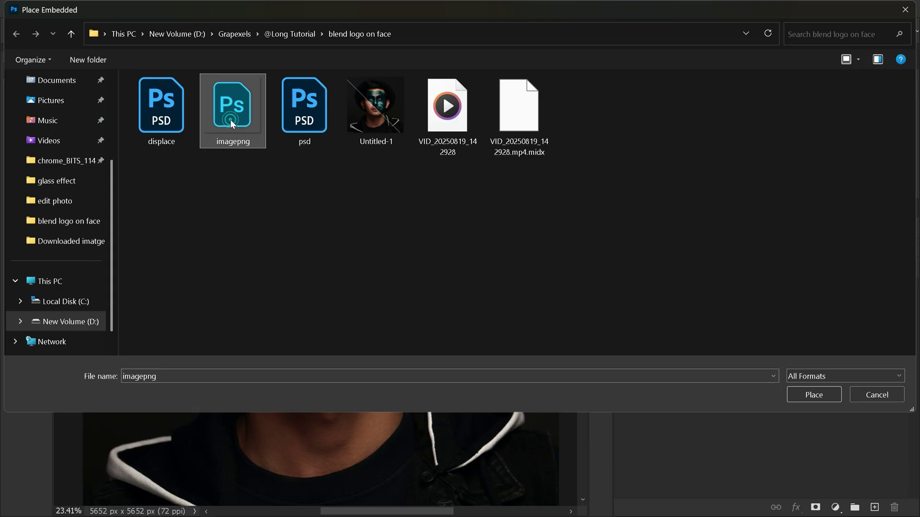
left_click(814, 395)
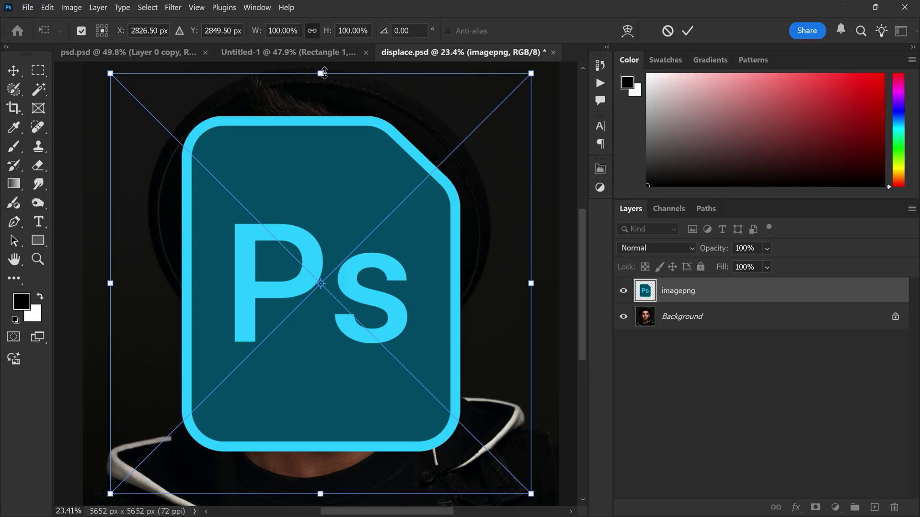
Step: Scale the logo to about 73%, centre it on the face, and commit
mouse_move(321, 74)
left_mouse_down()
mouse_move(321, 168)
mouse_move(335, 155)
left_mouse_up()
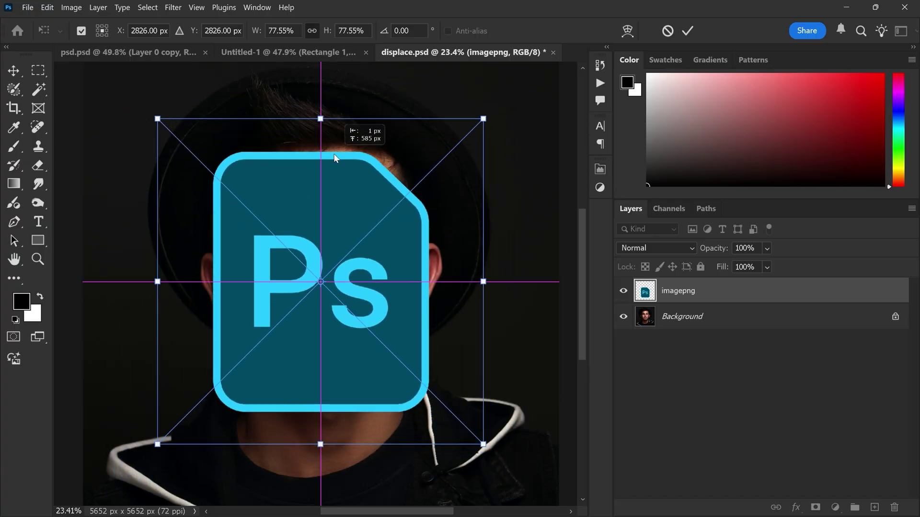
left_click_drag(321, 121, 321, 125)
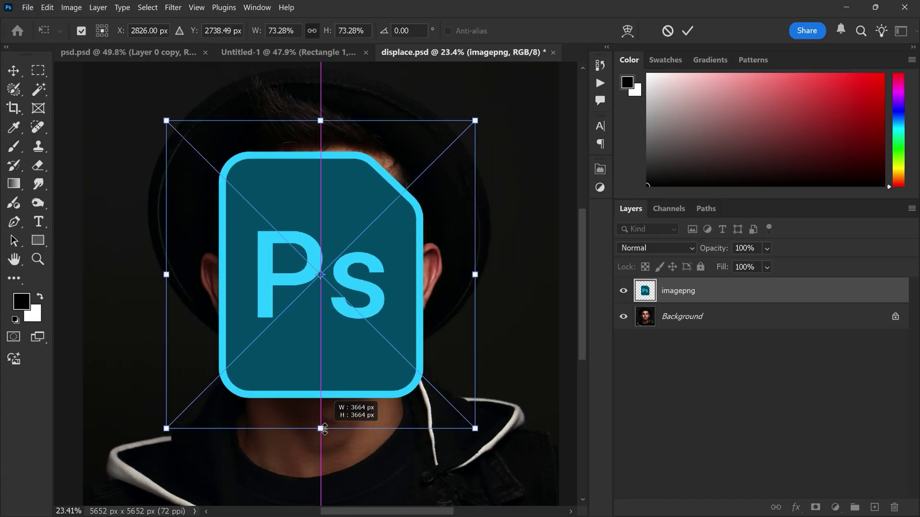
left_click_drag(321, 445, 330, 435)
left_click_drag(360, 216, 377, 196)
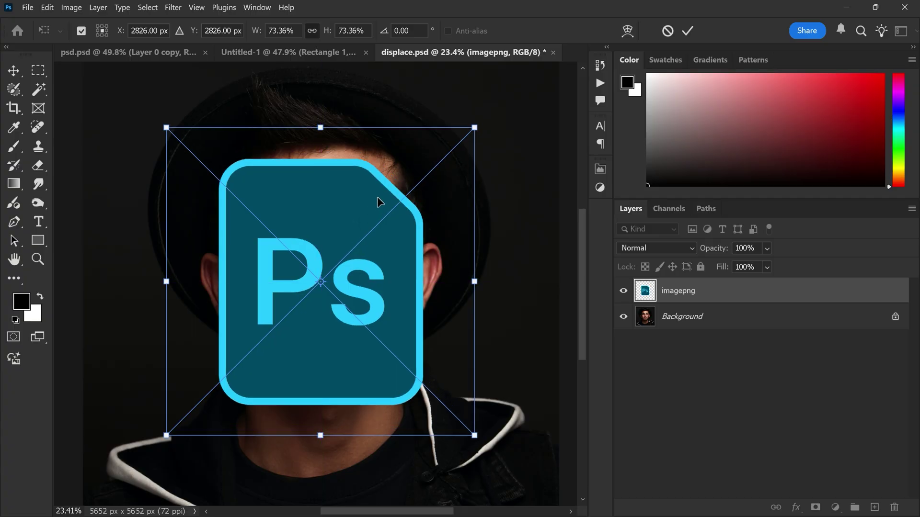
left_click(688, 30)
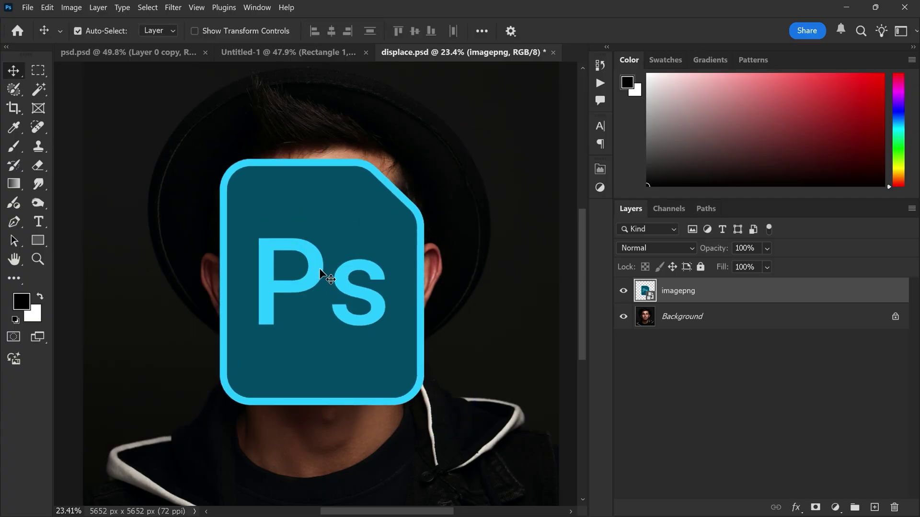
Step: Rasterize the imagepng layer, duplicate it, and hide the copy
right_click(724, 298)
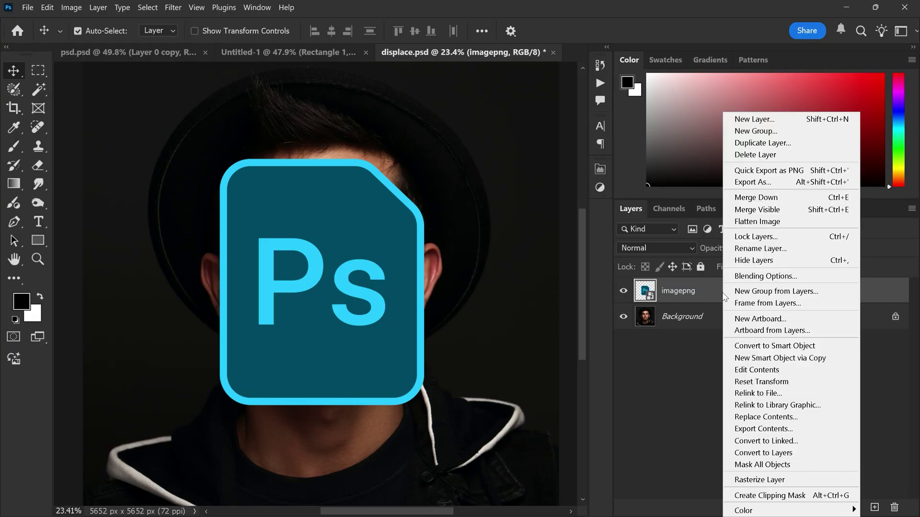
left_click(758, 480)
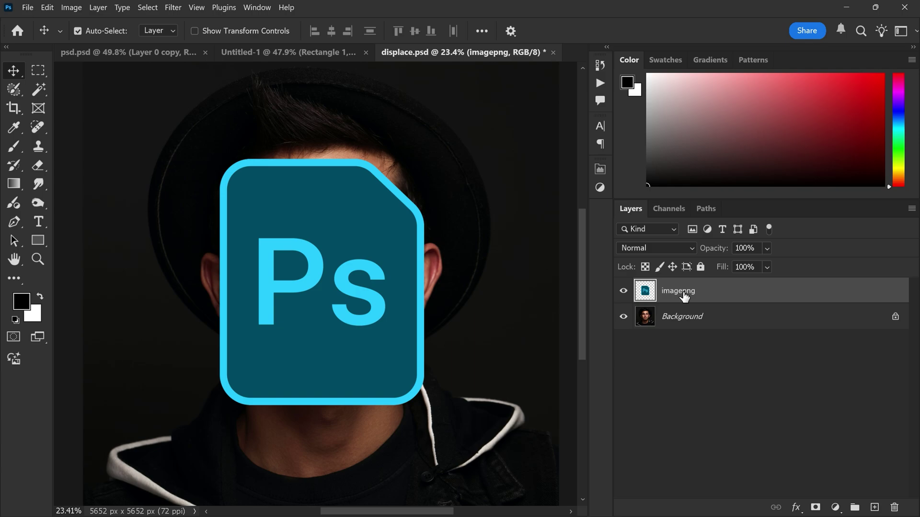
left_click_drag(722, 297, 874, 508)
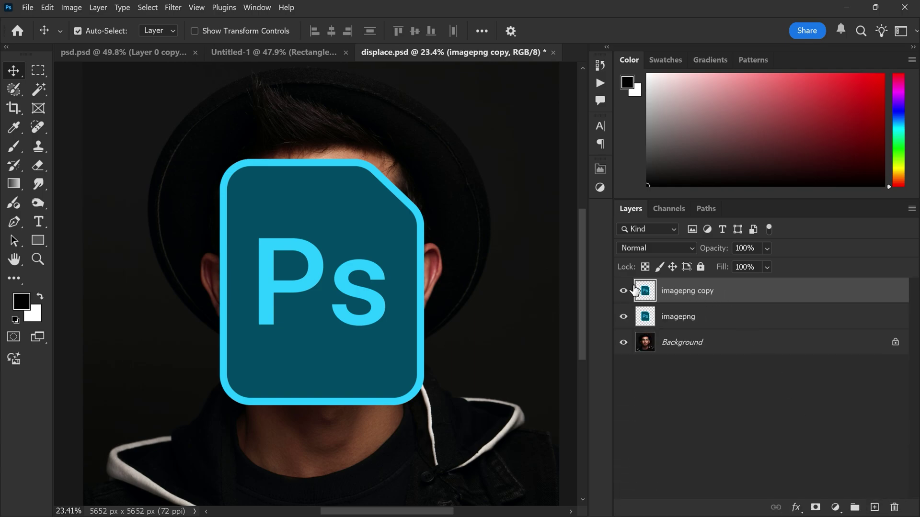
left_click(623, 290)
Step: Set the original imagepng layer's blend mode to Multiply
left_click(682, 316)
left_click(655, 248)
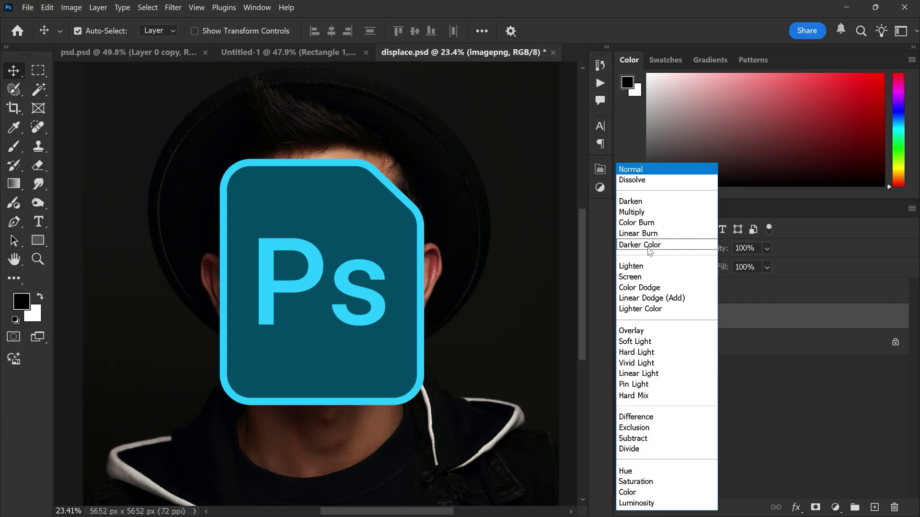
left_click(647, 212)
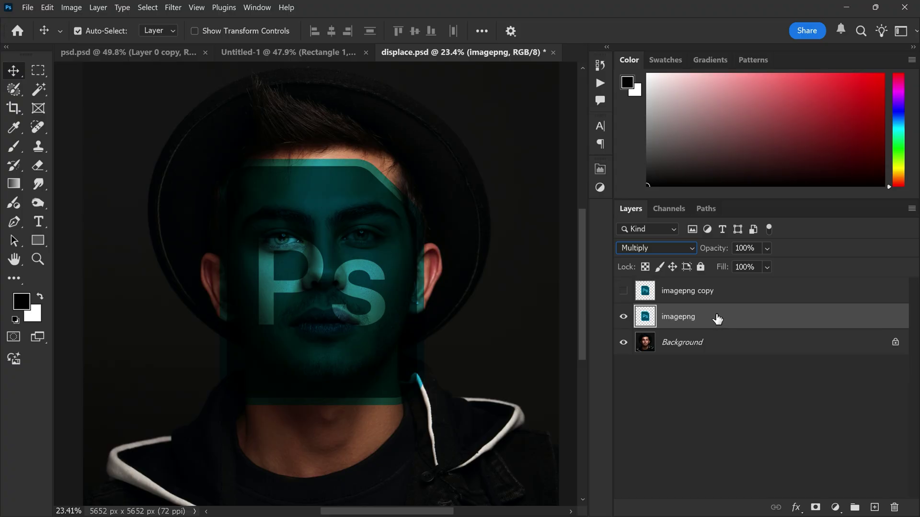
Step: Split the logo's Underlying Layer Blend If sliders to about 9/148/210 and confirm
left_click(796, 509)
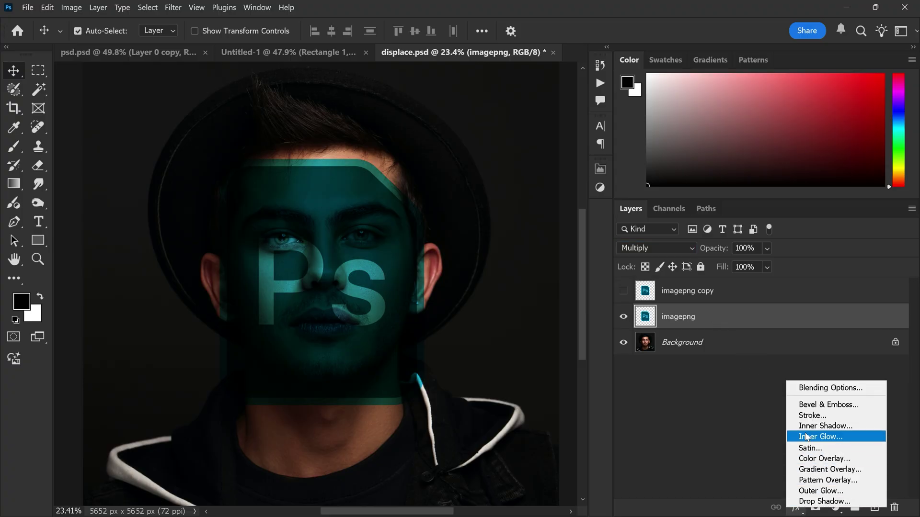
left_click(807, 390)
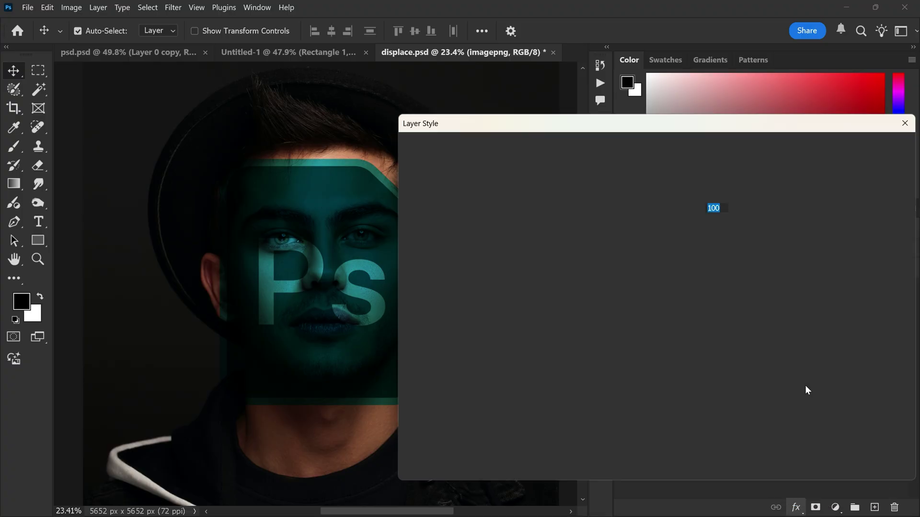
key("space")
left_click_drag(332, 304, 288, 306)
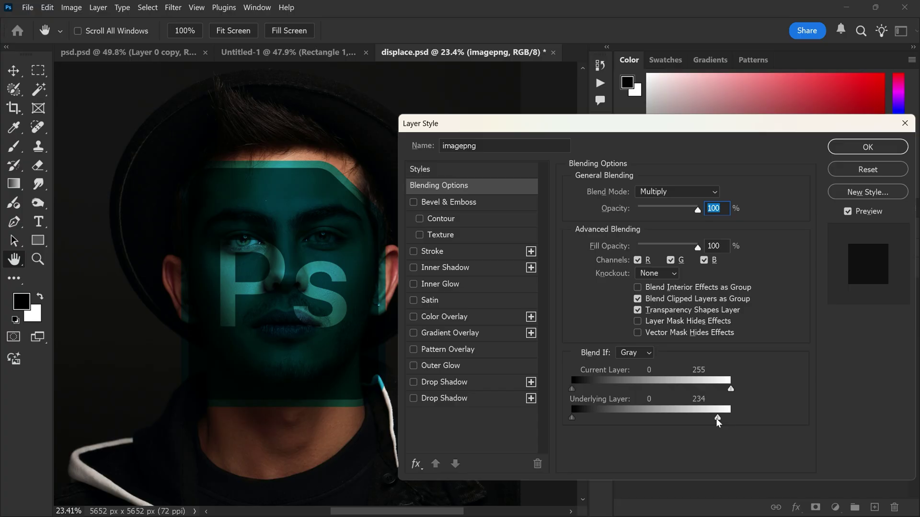
left_click_drag(716, 417, 662, 417)
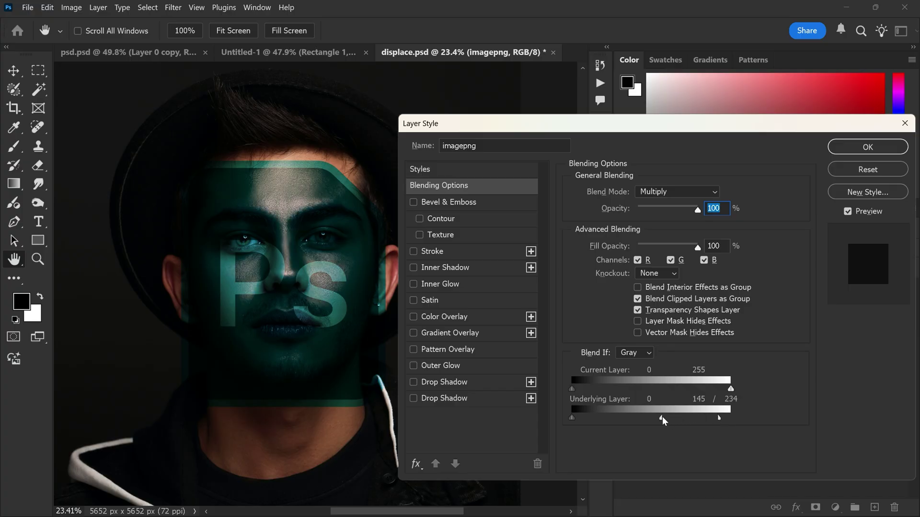
left_click_drag(719, 418, 661, 417)
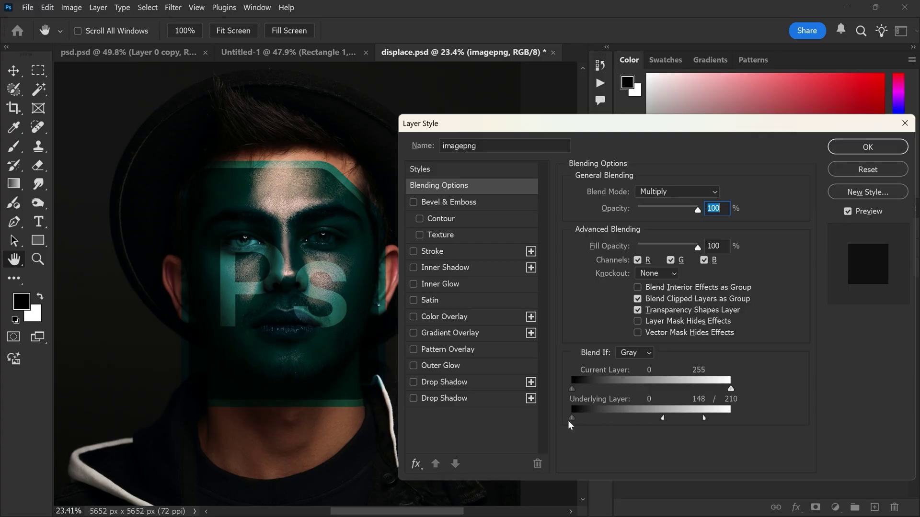
left_click(867, 146)
scroll(272, 284, "up", 3)
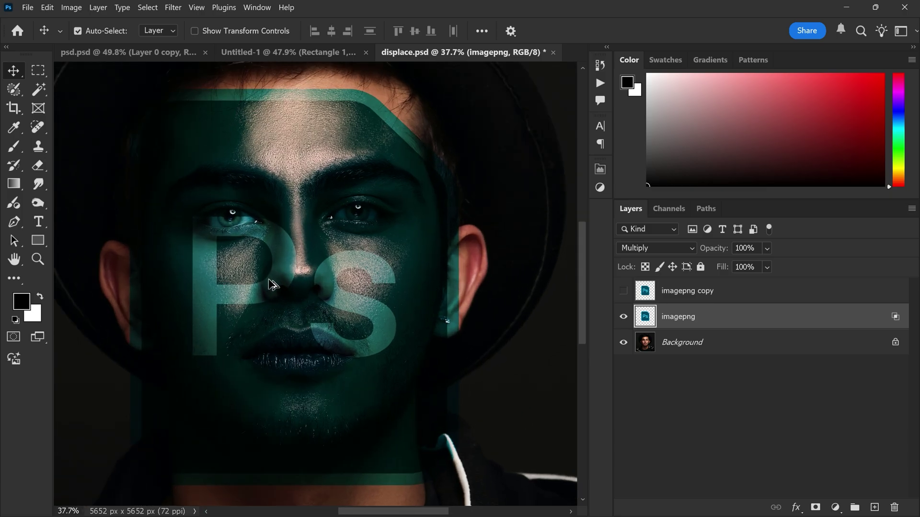
scroll(273, 284, "up", 1)
scroll(331, 282, "down", 2)
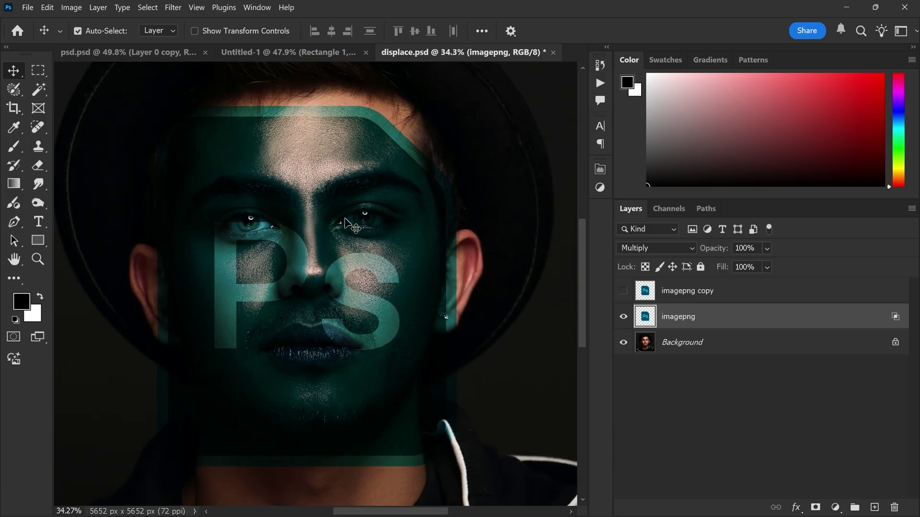
Step: Unhide 'imagepng copy' and set it to Soft Light at 55% opacity
left_click(701, 291)
left_click(623, 291)
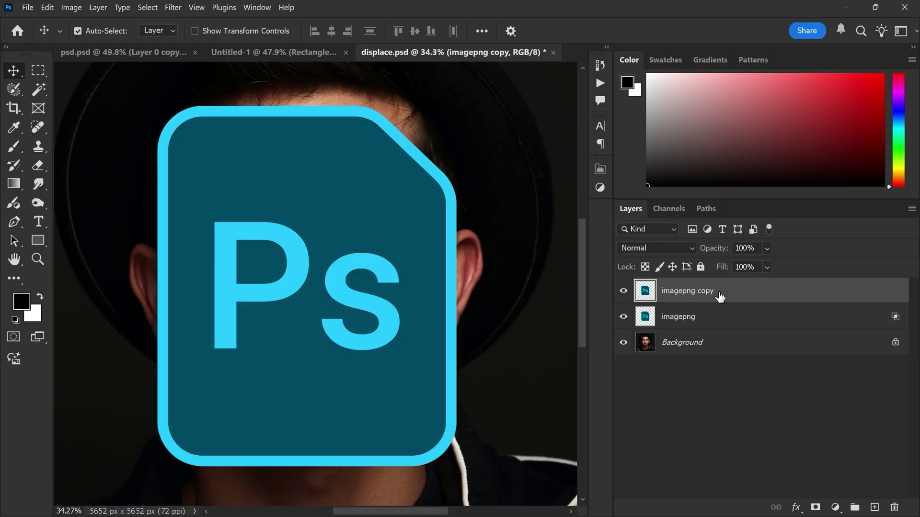
left_click(655, 248)
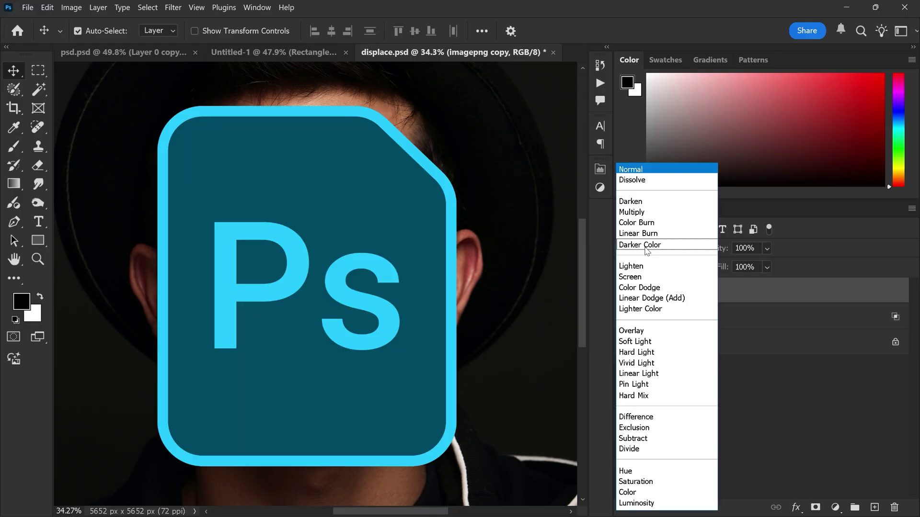
left_click(641, 343)
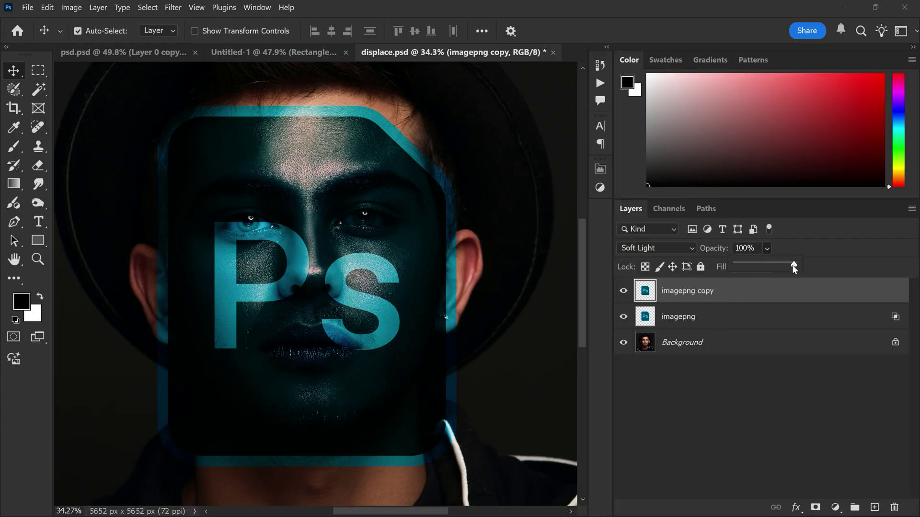
left_click_drag(765, 269, 773, 270)
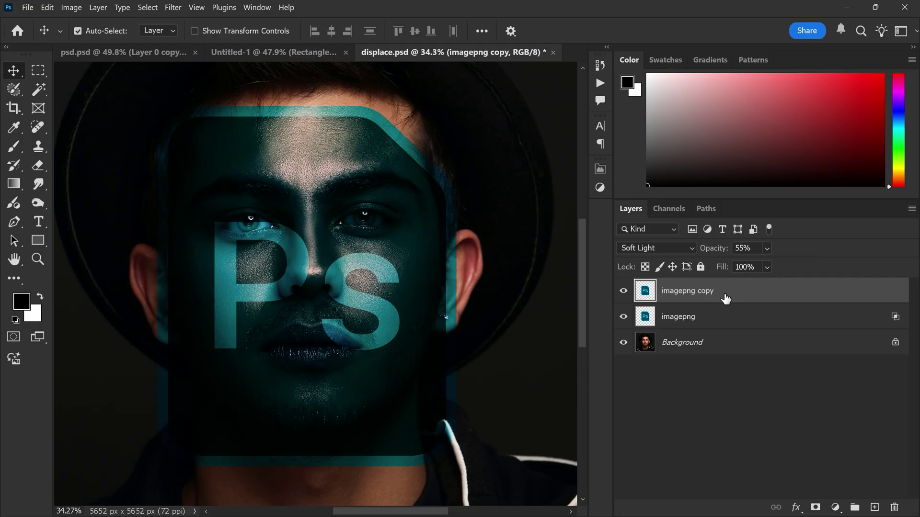
Step: Duplicate the Background layer to the top, clip it to the logo copy, and set Multiply
left_click(716, 351)
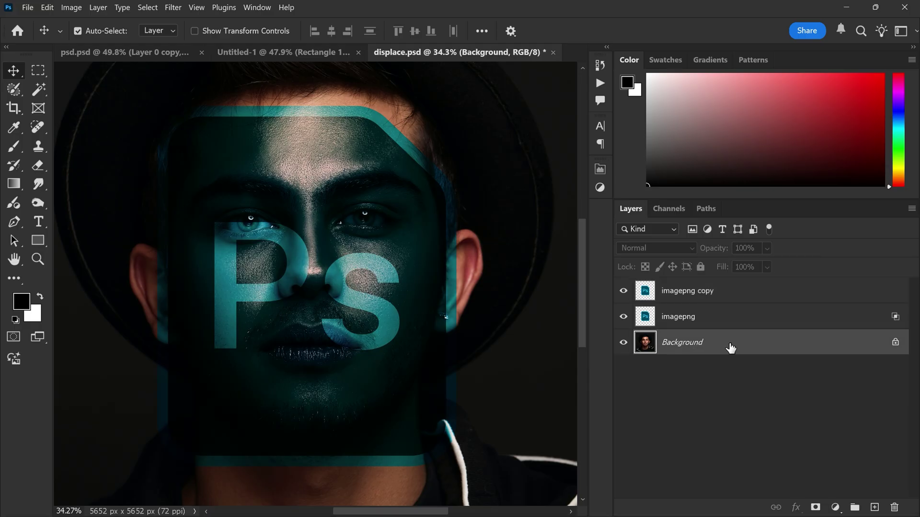
left_click_drag(730, 348, 875, 507)
left_click_drag(711, 344, 688, 287)
right_click(742, 291)
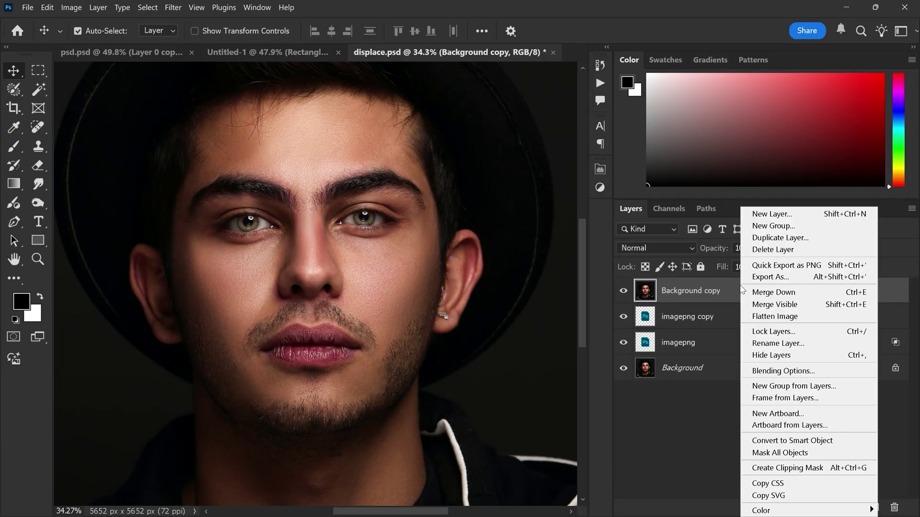
left_click(787, 468)
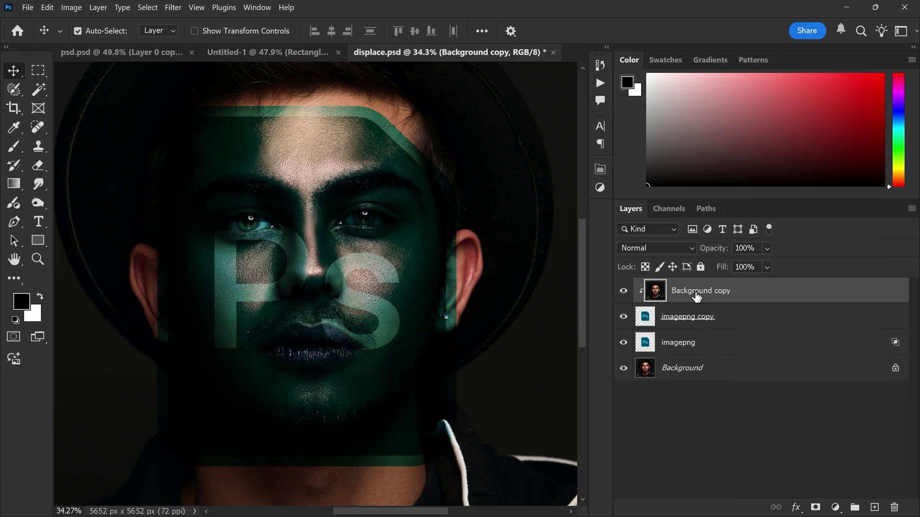
left_click(657, 249)
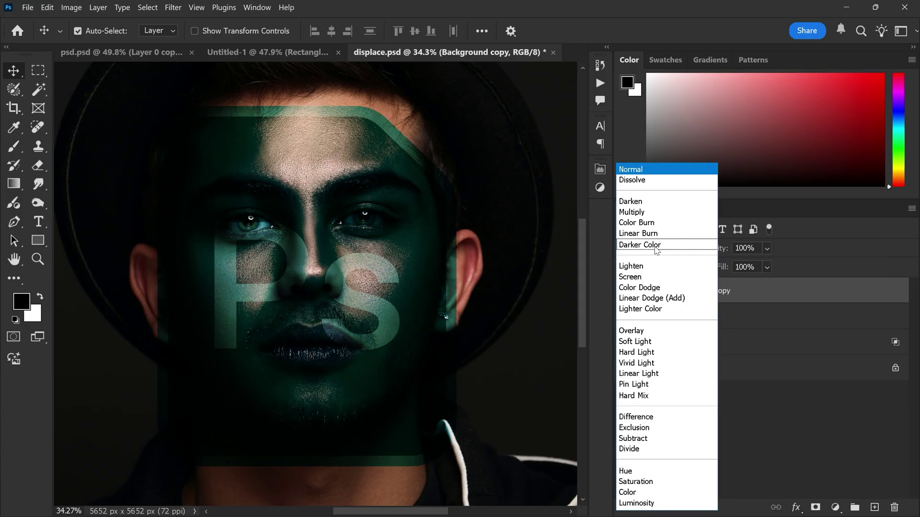
left_click(645, 216)
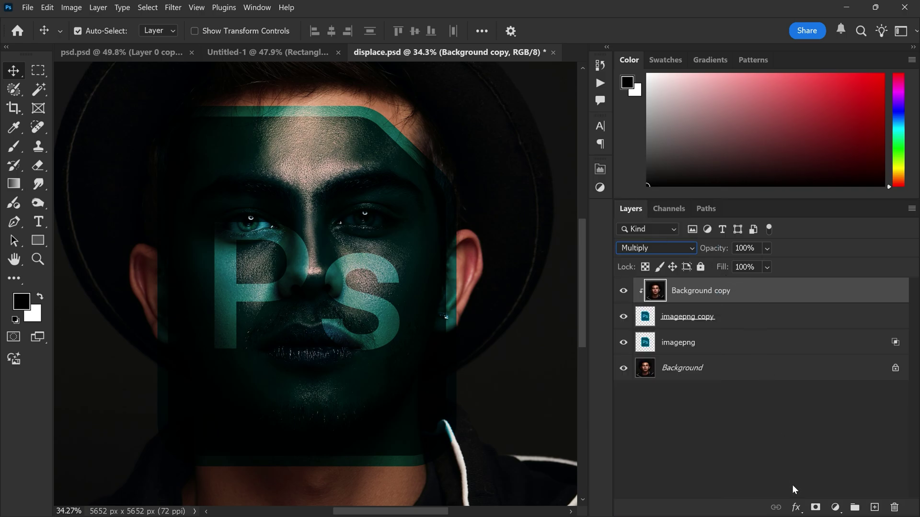
Step: Adjust the photo copy's Underlying Layer Blend If sliders to hide it over dark tones
left_click(795, 508)
left_click(827, 381)
left_click_drag(573, 419, 638, 419)
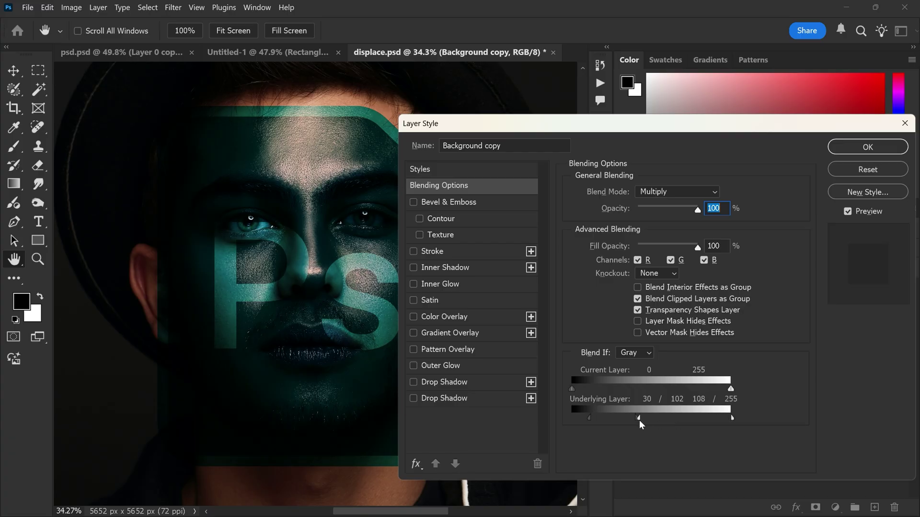
left_click_drag(639, 419, 659, 419, "alt")
left_click(868, 146)
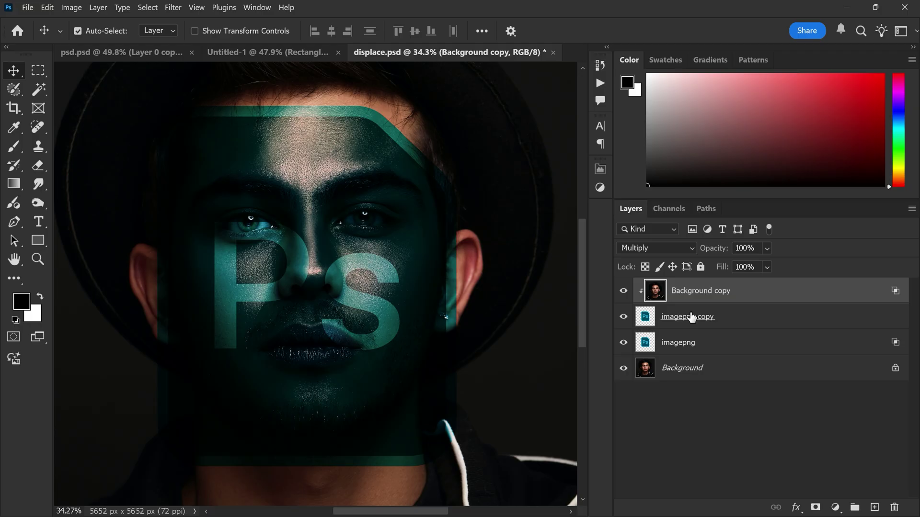
Step: Group both logo layers and the photo copy, then lower the group opacity to 90%
left_click(694, 344, "shift")
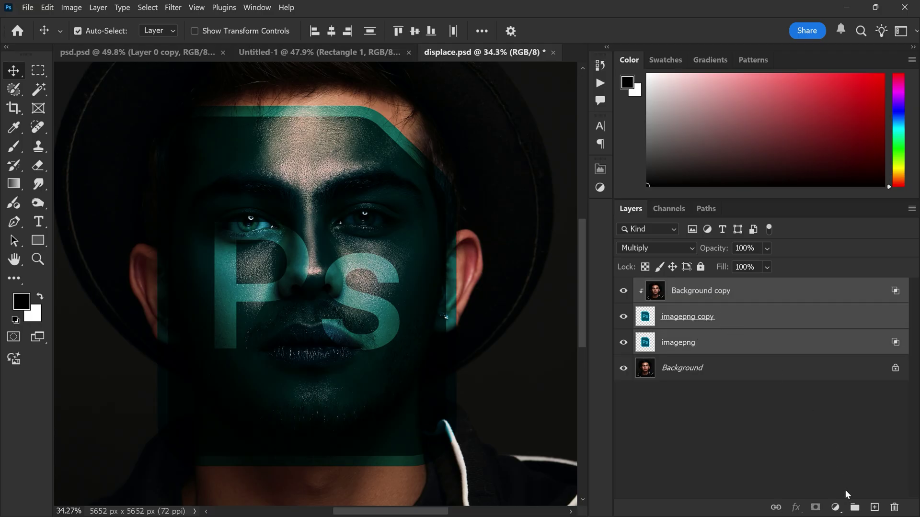
left_click(855, 509)
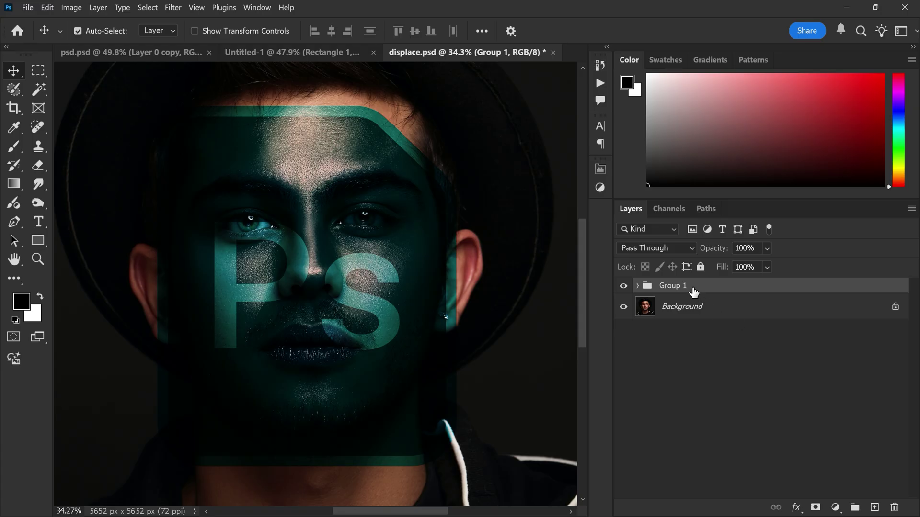
left_click(767, 249)
left_click_drag(795, 266, 789, 264)
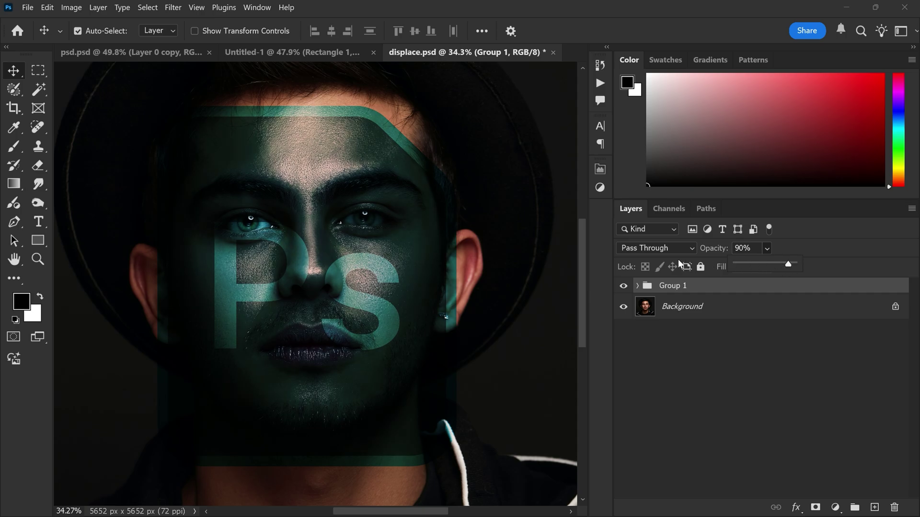
left_click(702, 286)
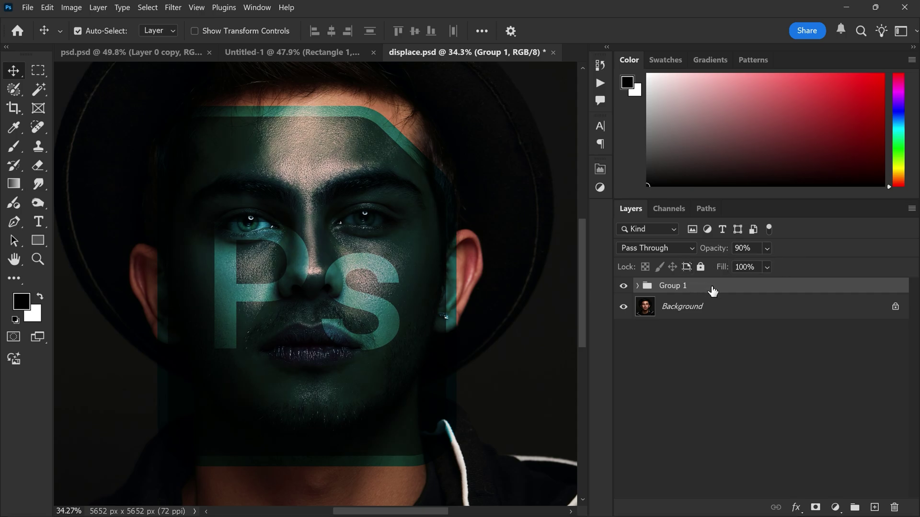
Step: Add a layer mask to Group 1 and set up the standard brush
left_click(815, 508)
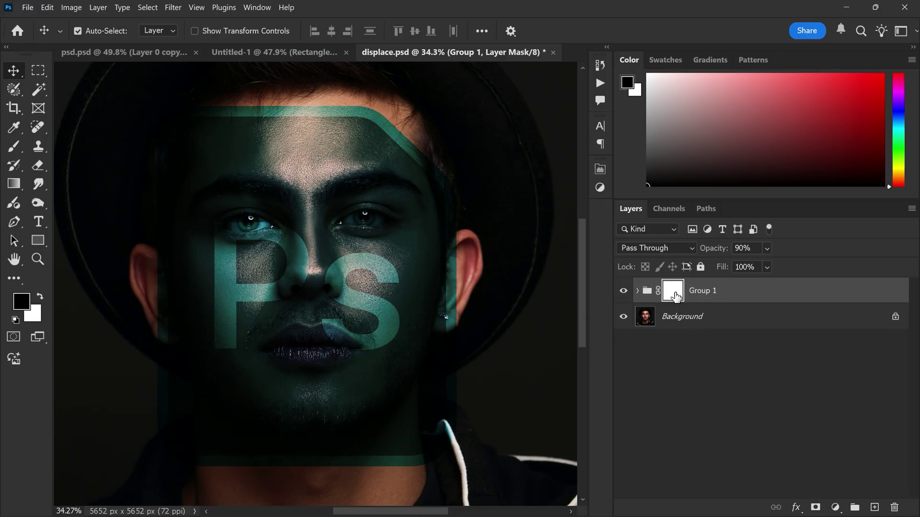
left_click(12, 147)
left_click(64, 152)
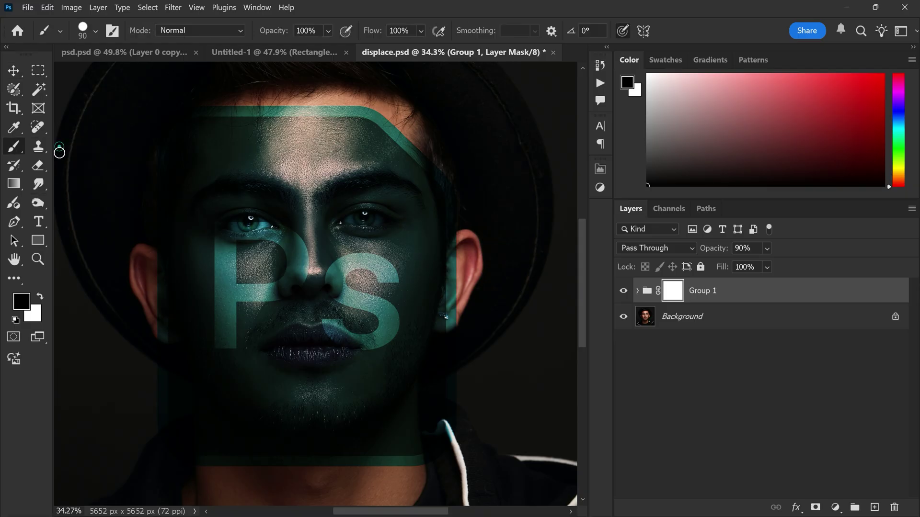
left_click(40, 296)
right_click(322, 188)
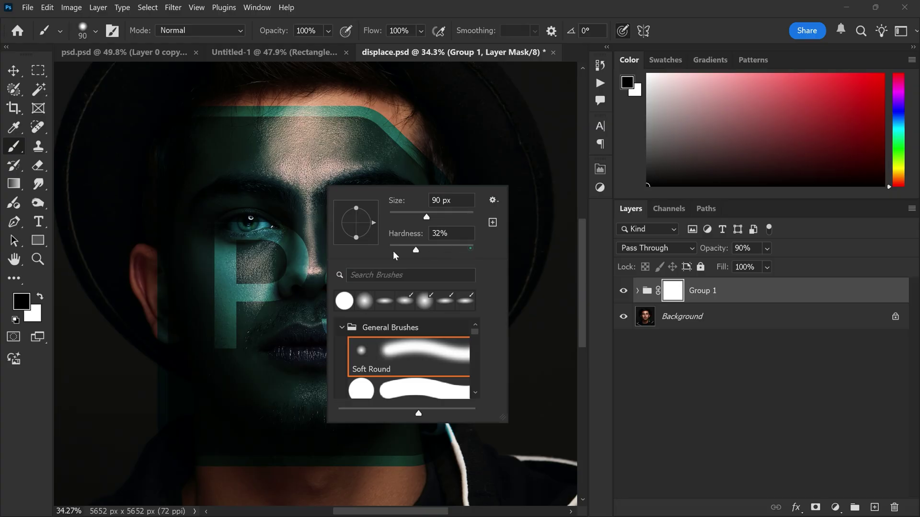
left_click(679, 296)
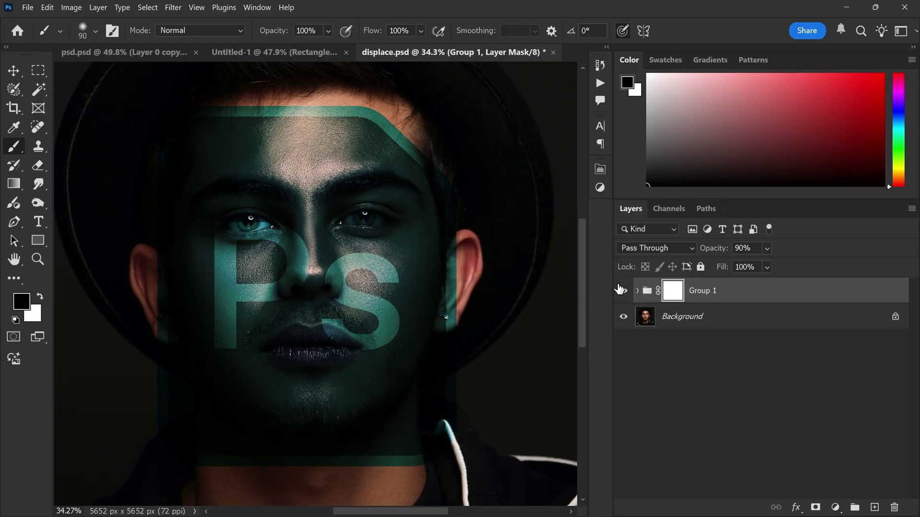
scroll(249, 217, "up", 5)
scroll(247, 218, "up", 5)
scroll(247, 218, "up", 5)
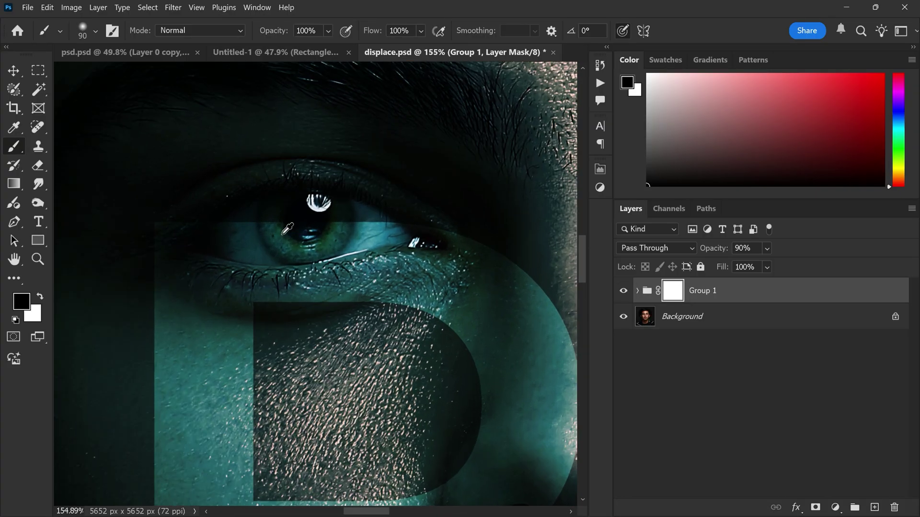
scroll(240, 223, "up", 3)
Step: Paint black on the mask over both eyes to reveal the irises and eye whites
key("bracketleft")
key("bracketleft")
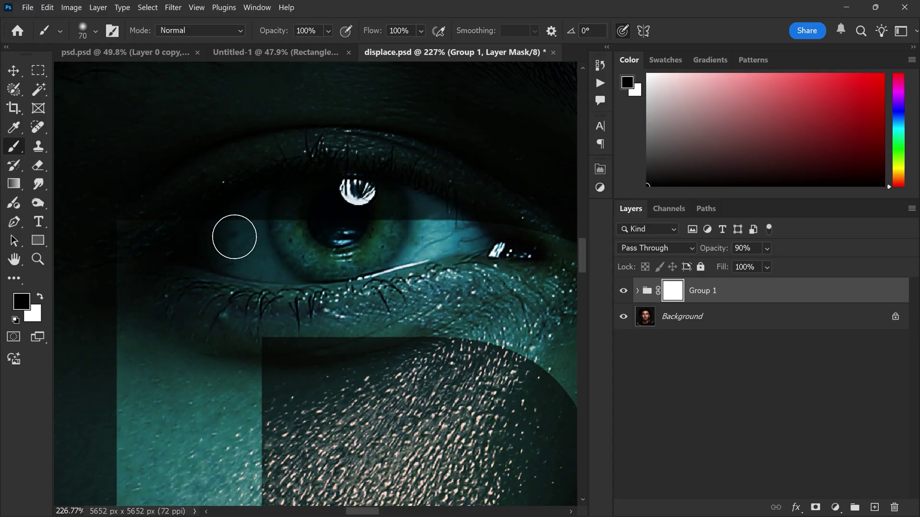
key("bracketleft")
key("bracketleft")
key("bracketleft")
mouse_move(216, 237)
left_mouse_down()
mouse_move(280, 216)
mouse_move(228, 232)
mouse_move(323, 273)
mouse_move(327, 183)
mouse_move(505, 247)
left_mouse_up()
key("bracketleft")
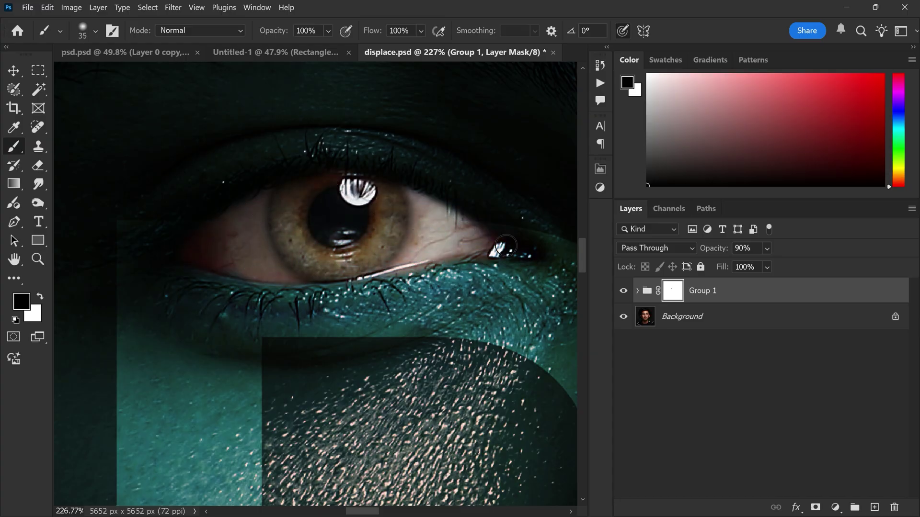
key("x")
scroll(503, 277, "down", 4)
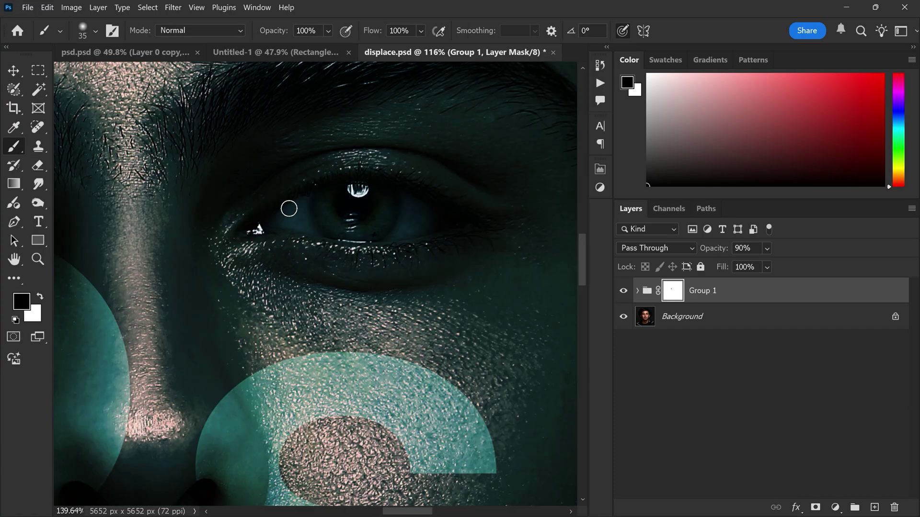
scroll(287, 209, "up", 4)
key("bracketleft")
key("bracketleft")
mouse_move(216, 252)
left_mouse_down()
mouse_move(302, 223)
mouse_move(431, 266)
left_mouse_up()
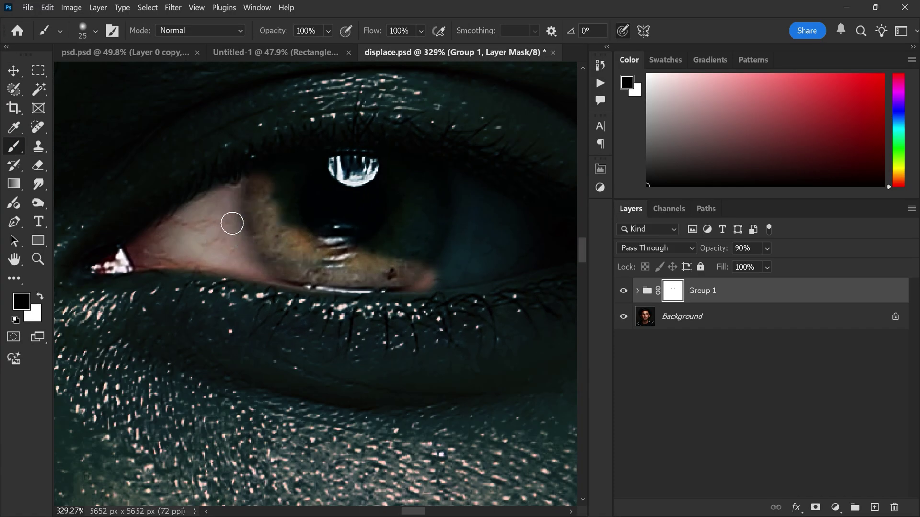
mouse_move(232, 223)
left_mouse_down()
mouse_move(495, 222)
mouse_move(442, 266)
left_mouse_up()
key("space")
key("bracketright")
key("bracketright")
left_click_drag(320, 245, 456, 249)
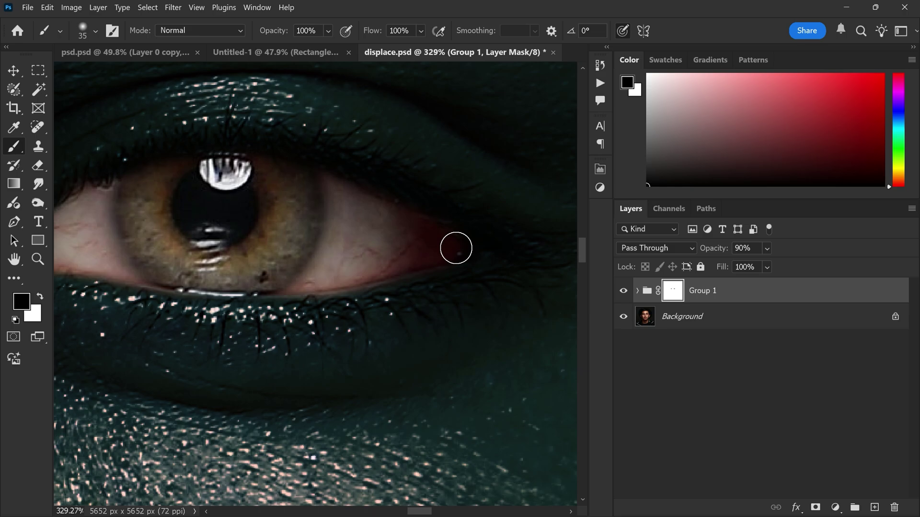
scroll(455, 249, "down", 5)
scroll(456, 216, "down", 2)
key("v")
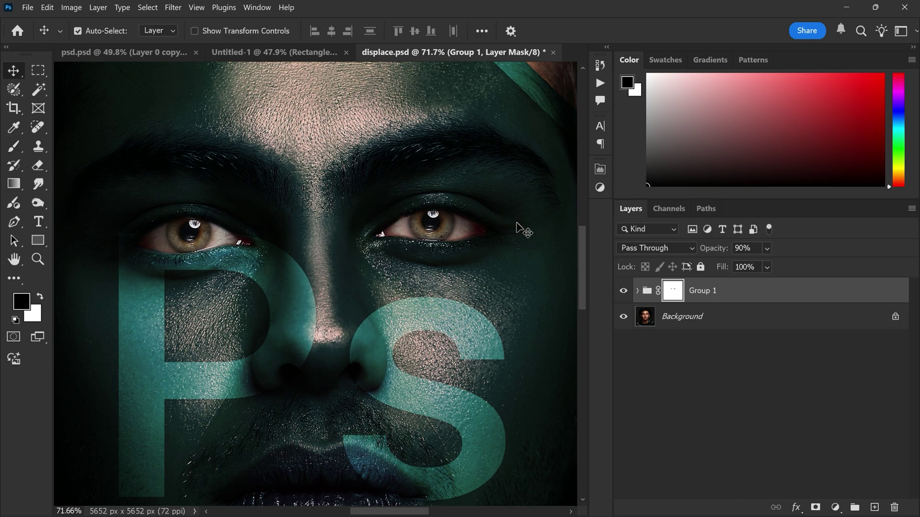
Step: Turn Group 1's mask into an eye selection with Add Mask To Selection, then add Hue/Saturation
right_click(672, 293)
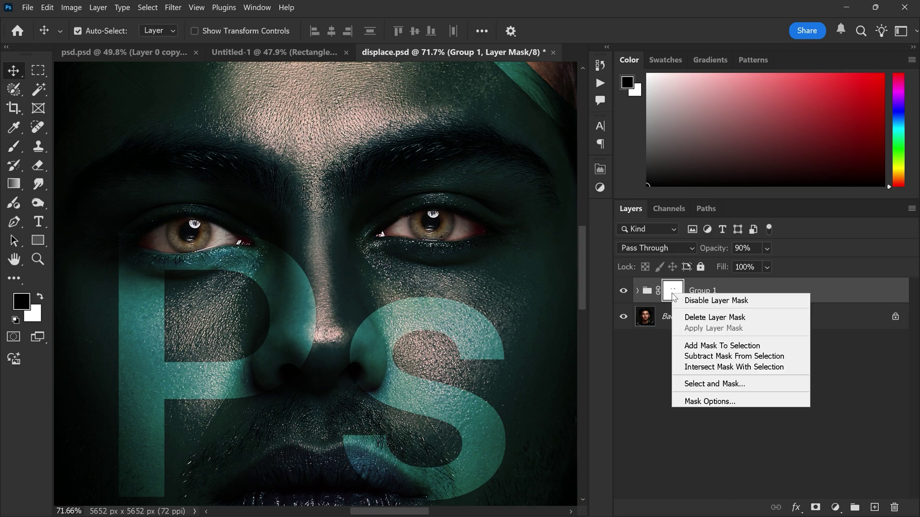
left_click(711, 347)
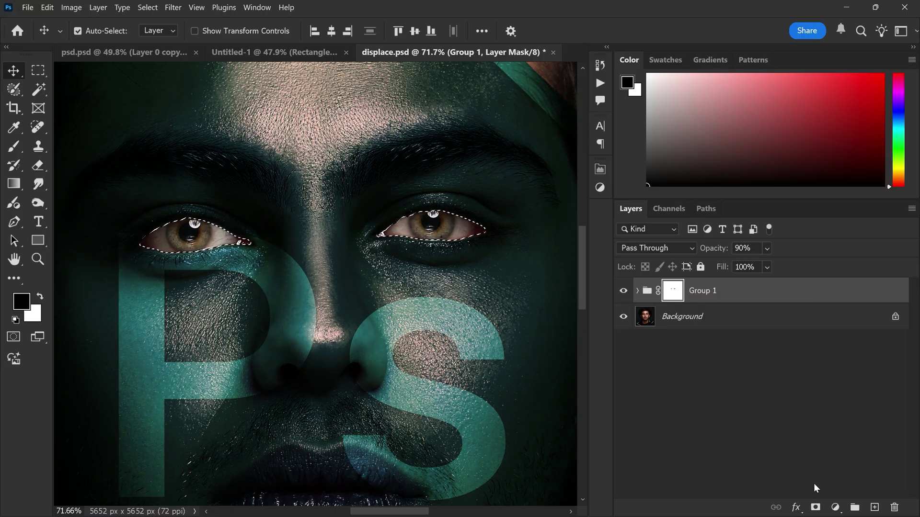
left_click(835, 507)
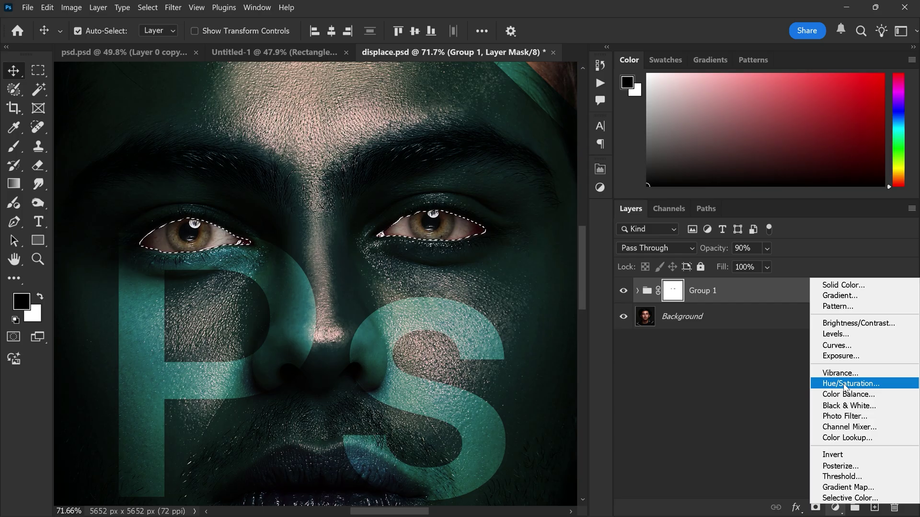
left_click(845, 384)
left_click_drag(359, 209, 266, 206)
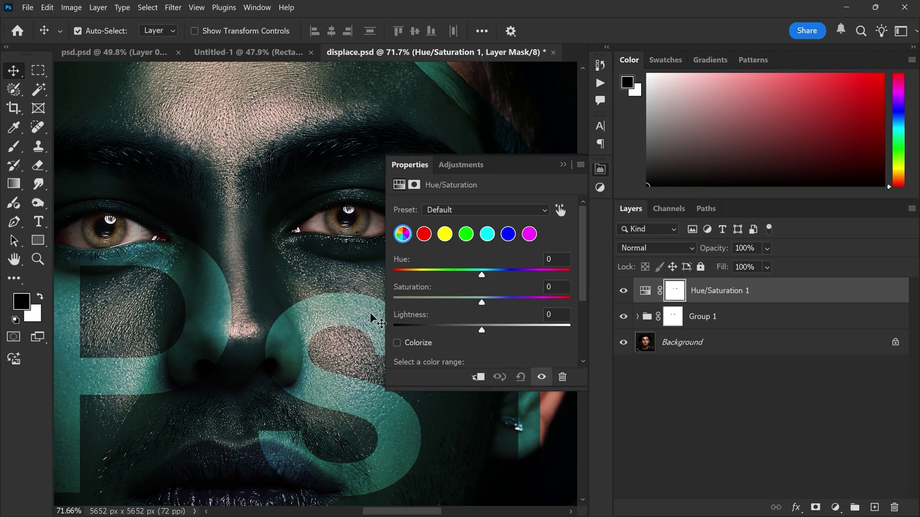
Step: Turn on Colorize and invert the Hue/Saturation mask so only the eyes are affected
left_click(396, 343)
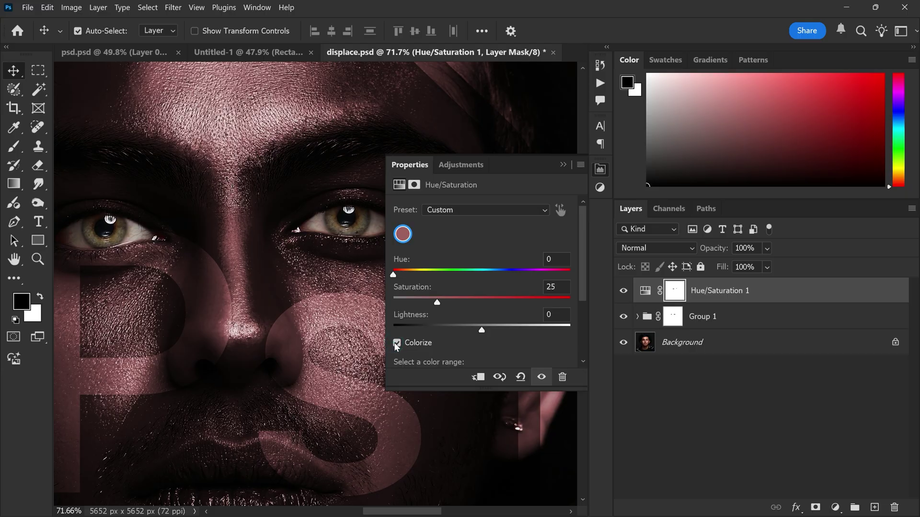
left_click(681, 292)
key("ctrl+i")
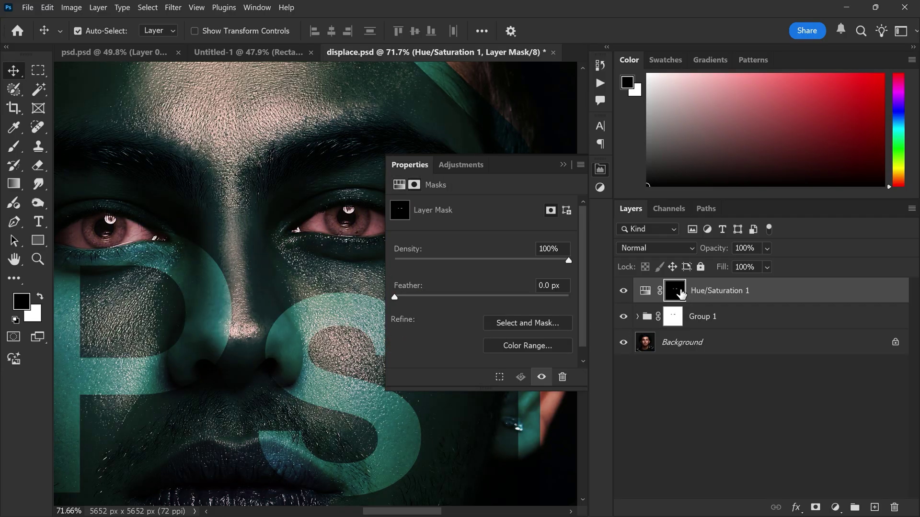
Step: Set the eye tint to hue 38, saturation 53 and lightness +2
left_click(645, 291)
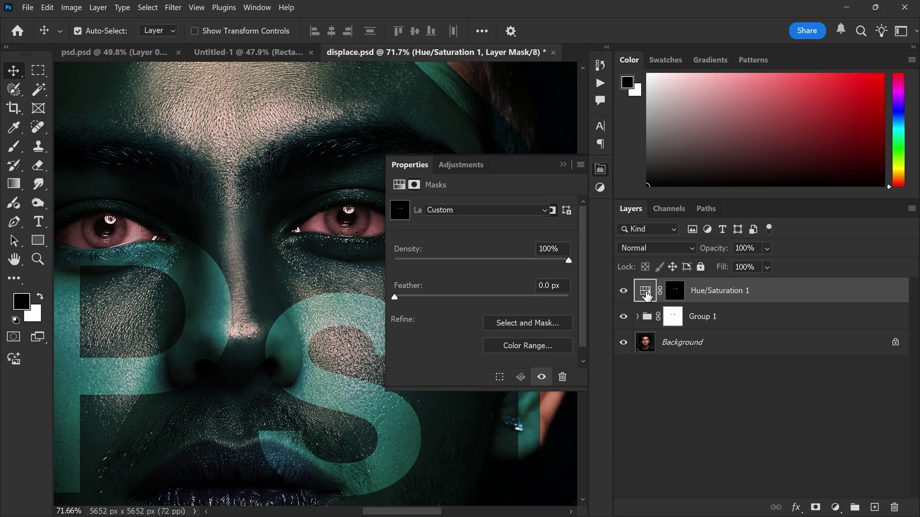
mouse_move(394, 274)
left_mouse_down()
mouse_move(478, 275)
mouse_move(412, 274)
left_mouse_up()
mouse_move(437, 302)
left_mouse_down()
mouse_move(486, 302)
mouse_move(485, 329)
left_mouse_up()
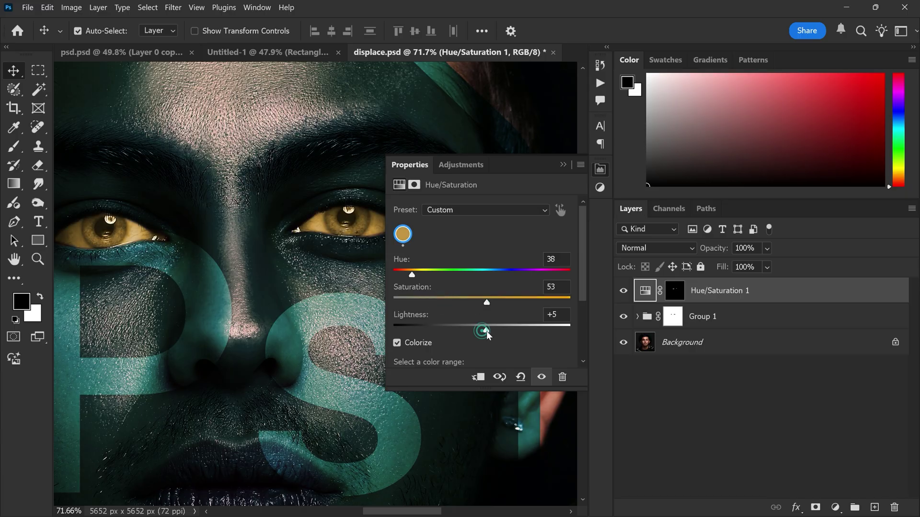
left_click(600, 171)
left_click_drag(365, 222, 463, 228)
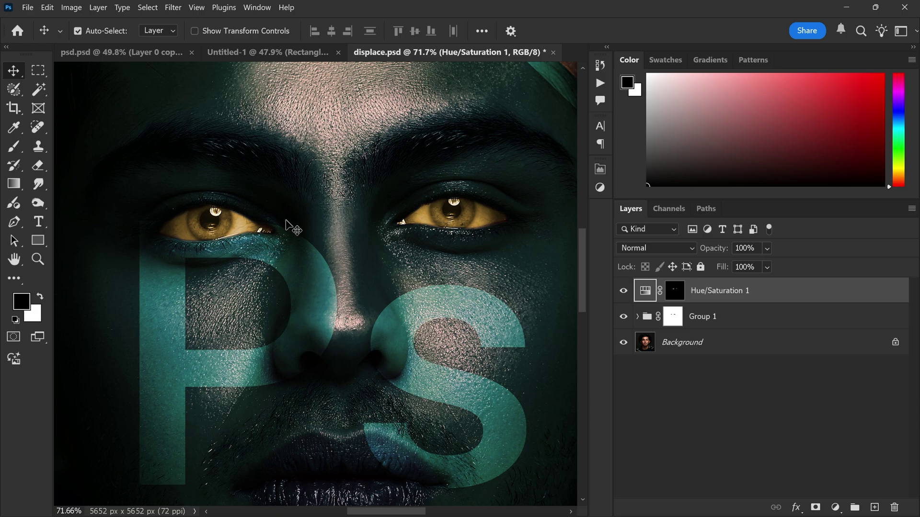
Step: Paint black on the Hue/Saturation mask over both eye whites, keeping only the irises golden
left_click(675, 291)
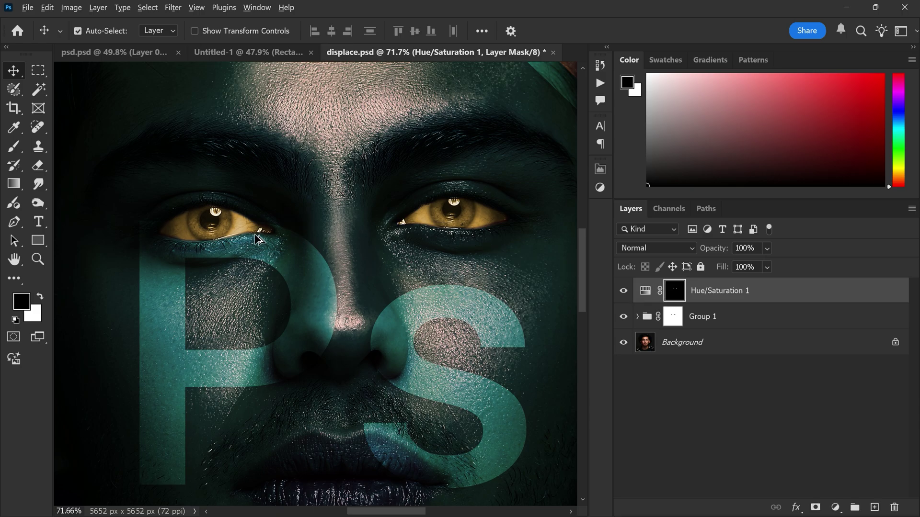
scroll(256, 238, "up", 5)
left_click_drag(162, 206, 216, 215)
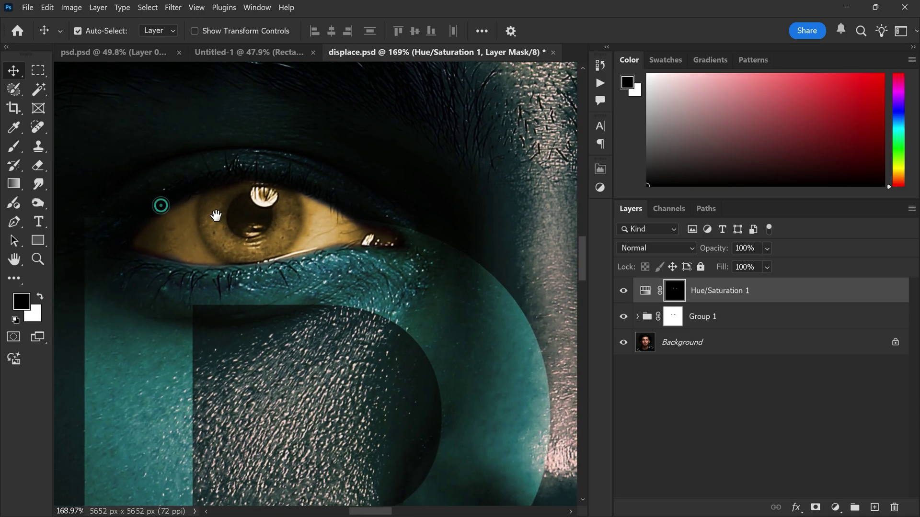
left_click(13, 147)
scroll(161, 252, "up", 3)
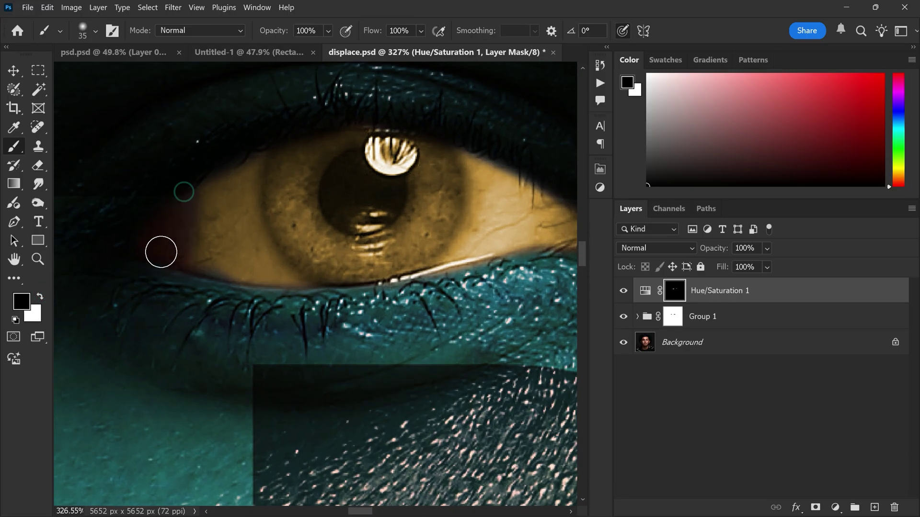
mouse_move(161, 252)
left_mouse_down()
mouse_move(237, 202)
mouse_move(287, 266)
left_mouse_up()
scroll(288, 252, "right", 5)
left_click_drag(330, 158, 345, 288)
left_click_drag(374, 216, 444, 207)
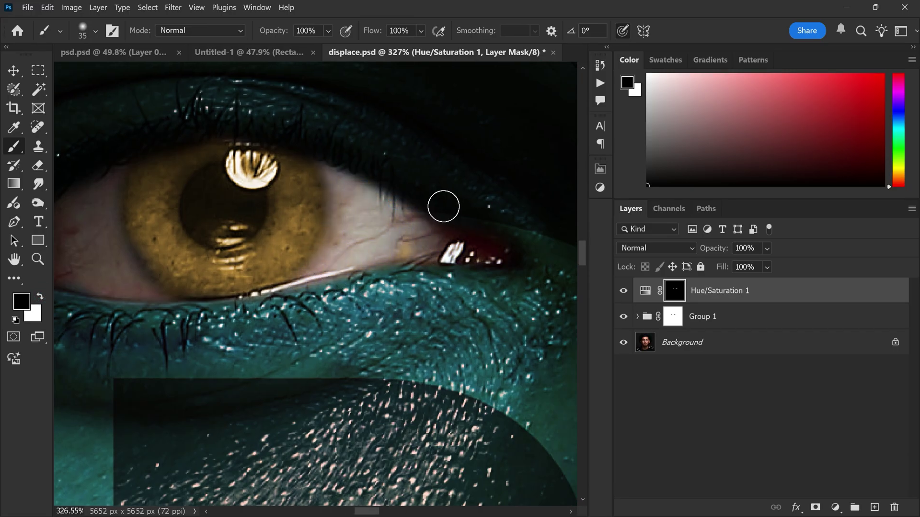
scroll(444, 207, "down", 5)
scroll(287, 237, "up", 5)
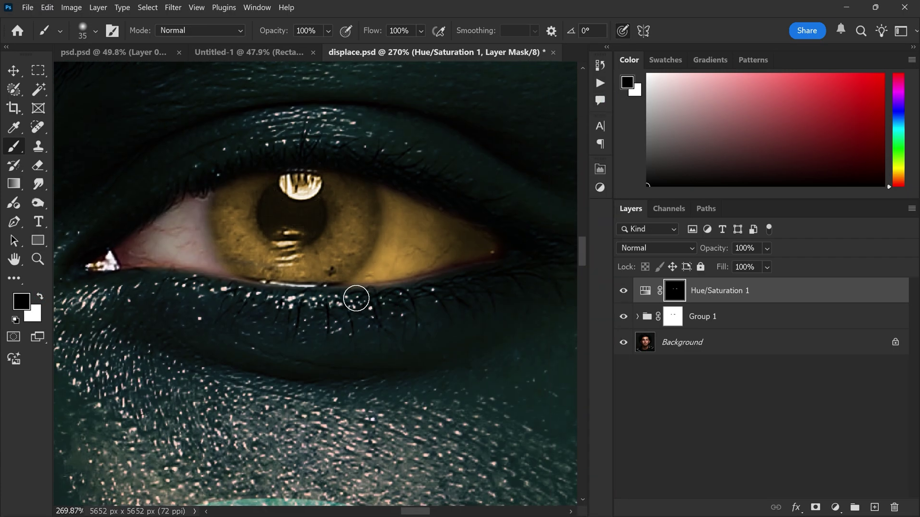
scroll(438, 237, "down", 5)
scroll(381, 252, "down", 2)
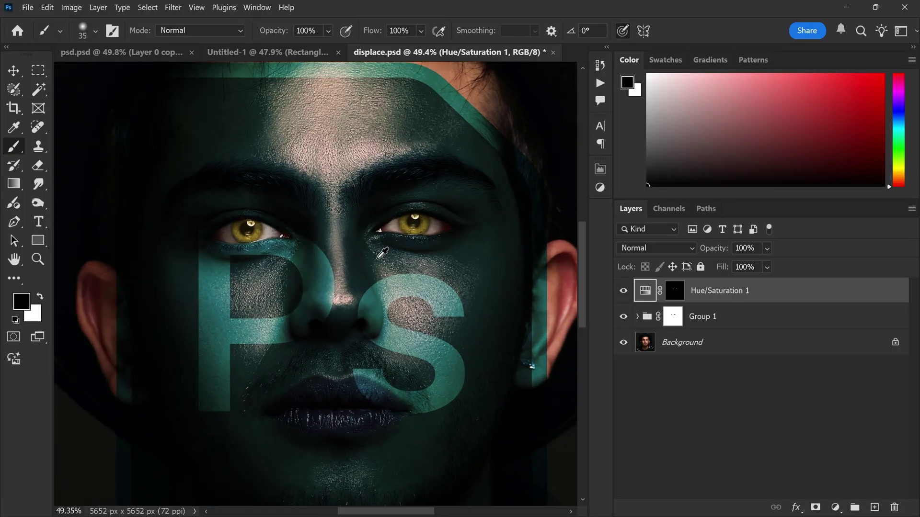
scroll(381, 253, "down", 2)
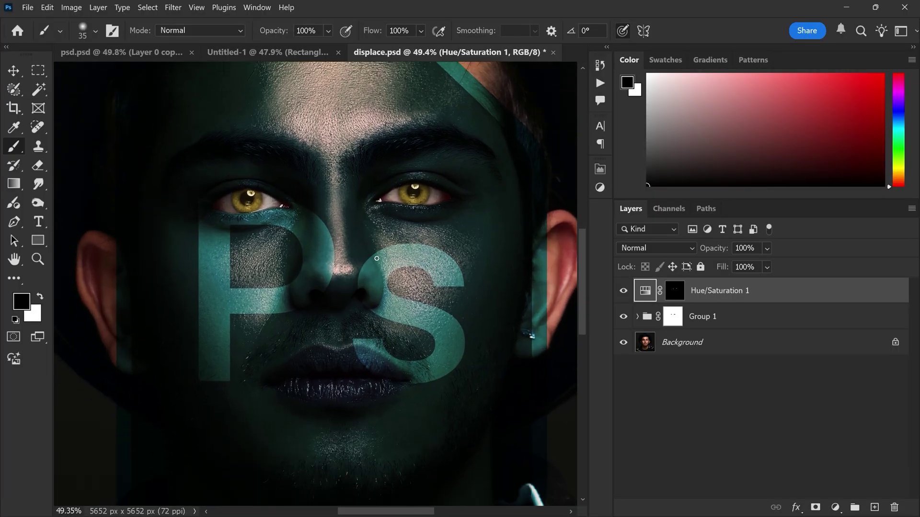
scroll(376, 258, "down", 5)
scroll(377, 258, "up", 2)
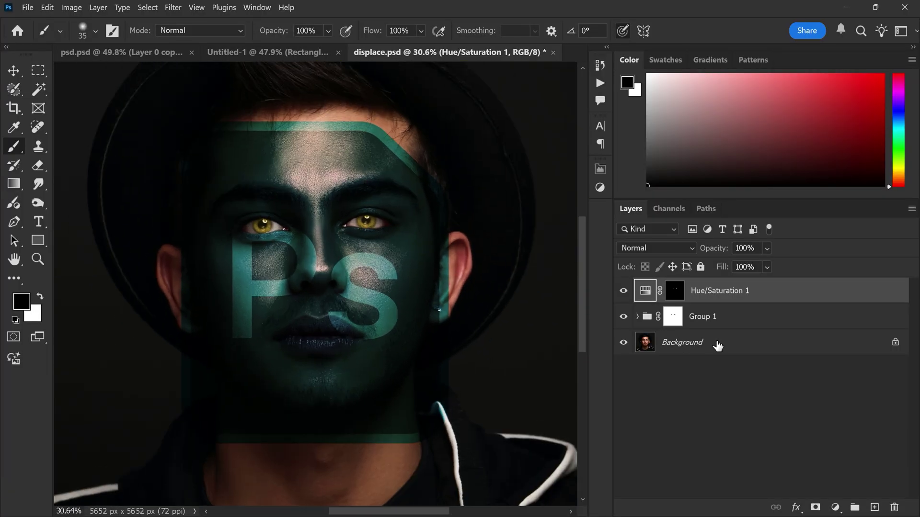
Step: Paint black on Group 1's mask over the neck and right ear
left_click(673, 316)
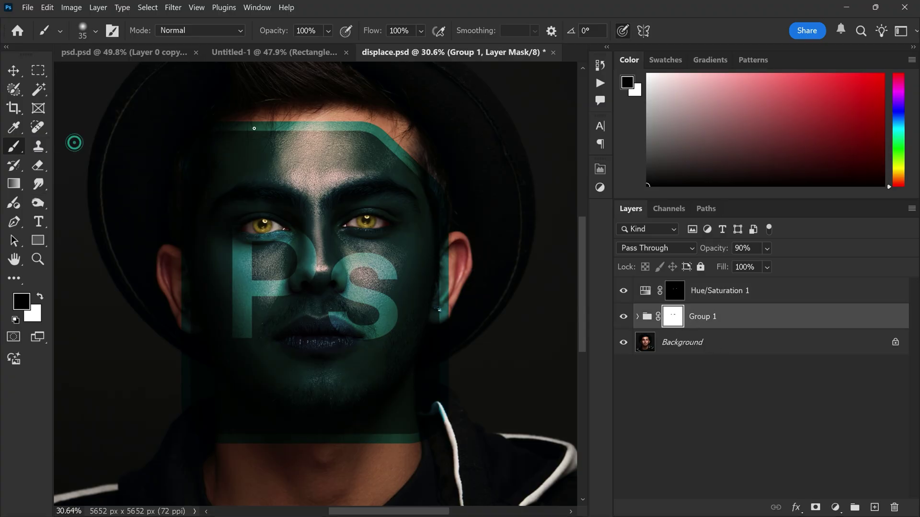
scroll(288, 288, "up", 3)
mouse_move(173, 381)
left_mouse_down()
mouse_move(503, 460)
mouse_move(396, 338)
mouse_move(311, 432)
left_mouse_up()
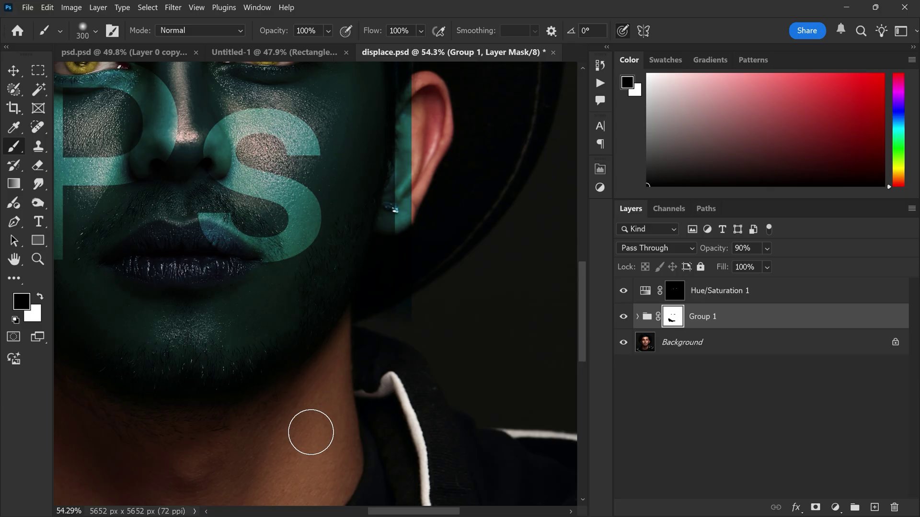
scroll(215, 302, "down", 2)
scroll(187, 216, "up", 4)
mouse_move(280, 388)
left_mouse_down()
mouse_move(345, 383)
mouse_move(338, 252)
left_mouse_up()
scroll(338, 302, "down", 5)
key("v")
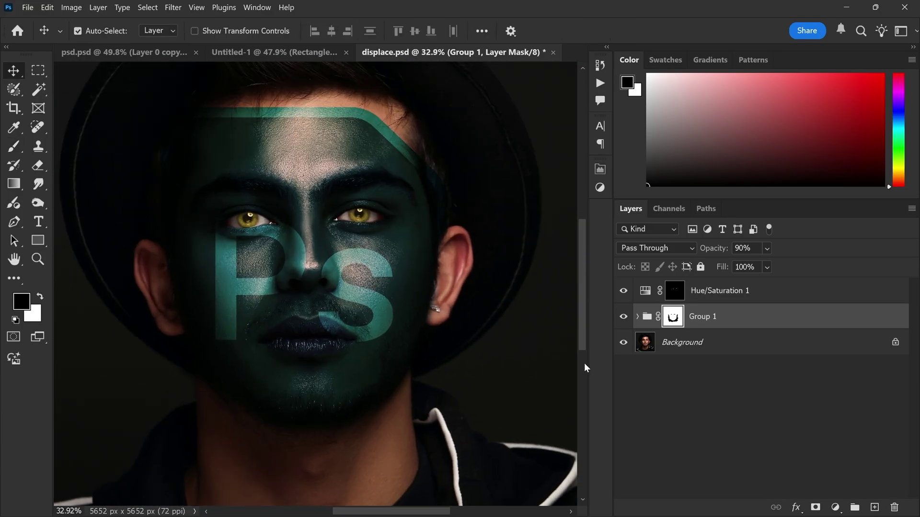
left_click(623, 342, "alt")
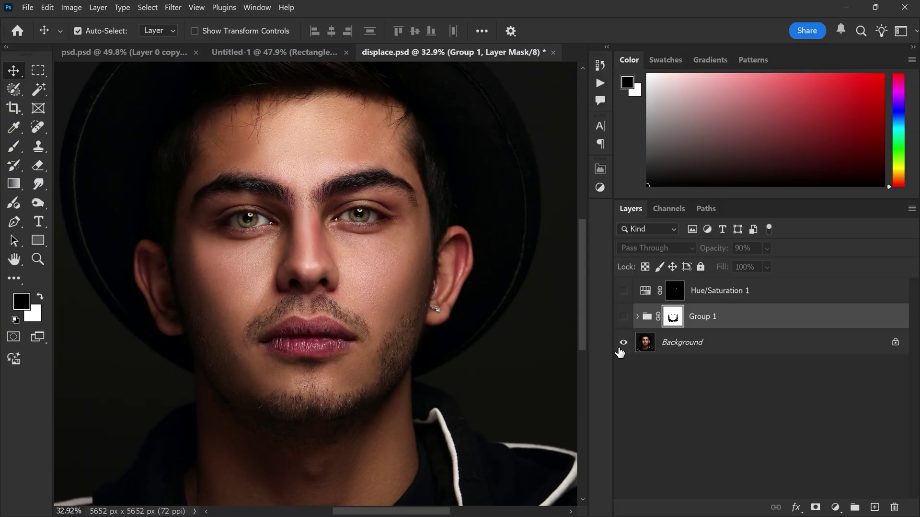
left_click(624, 342, "alt")
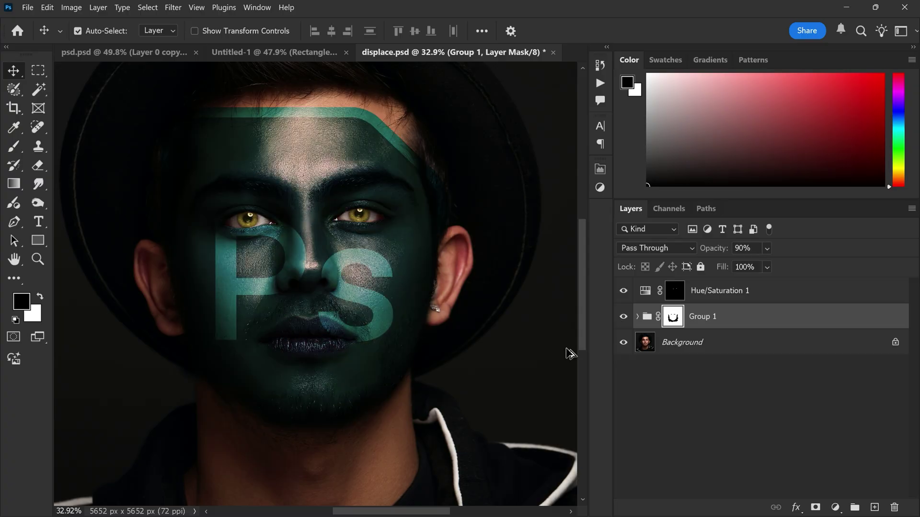
scroll(313, 332, "down", 1)
scroll(313, 332, "up", 1)
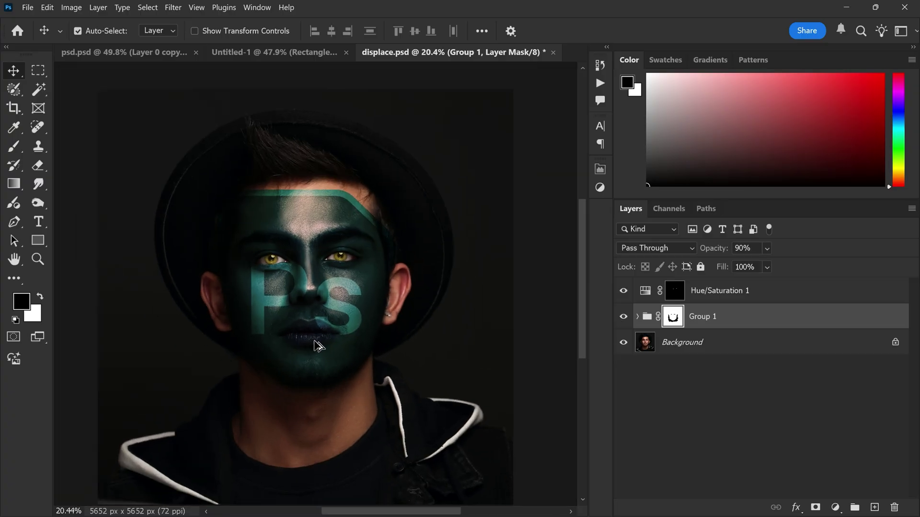
scroll(316, 344, "down", 1)
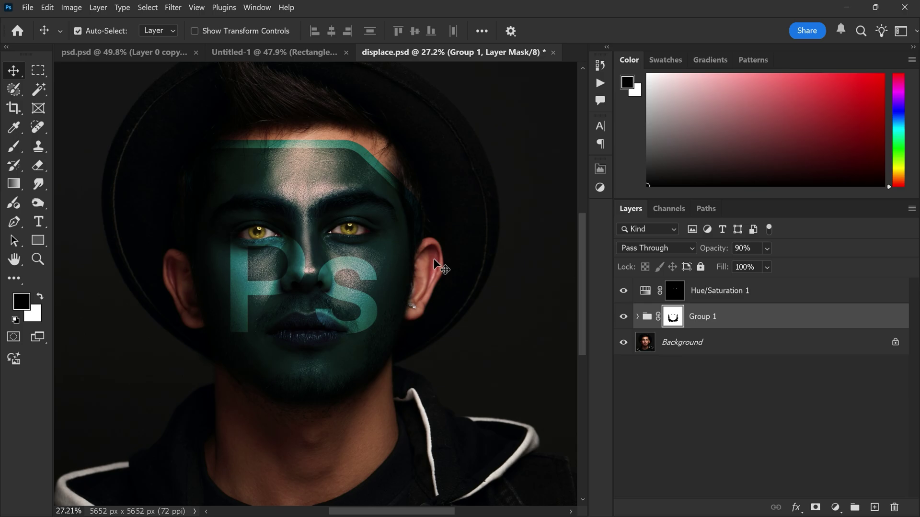